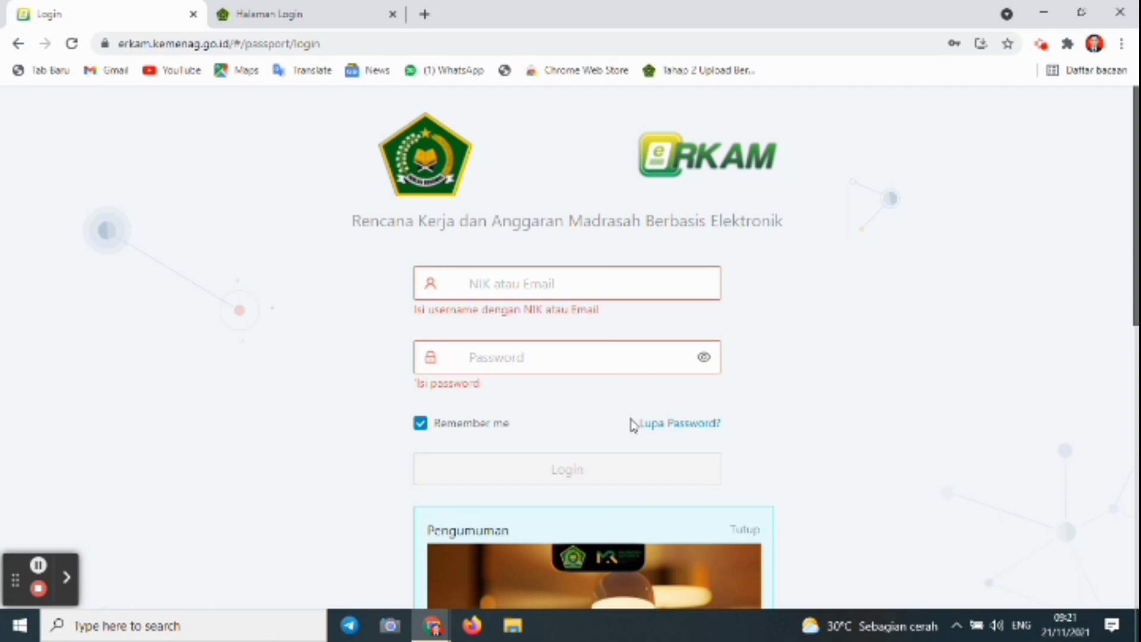
Step: Log in by filling the e-mail and password fields with the saved account credentials
{"action": "left_click", "coordinate": [535, 292]}
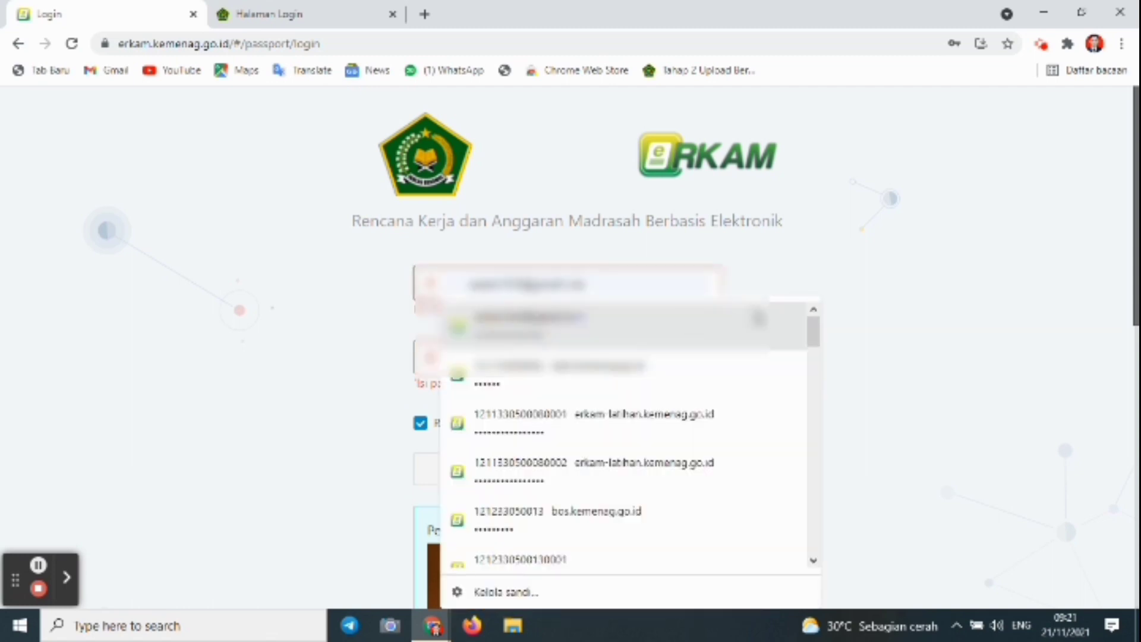
{"action": "left_click_drag", "start_coordinate": [811, 334], "coordinate": [790, 544]}
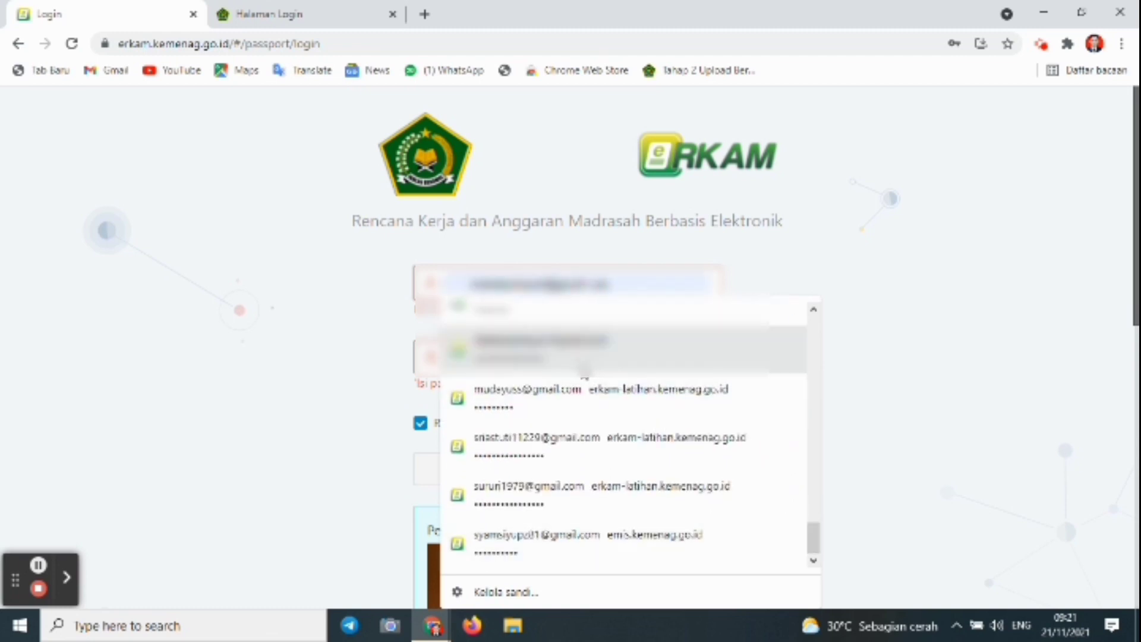
{"action": "left_click", "coordinate": [585, 373]}
{"action": "left_click", "coordinate": [586, 449]}
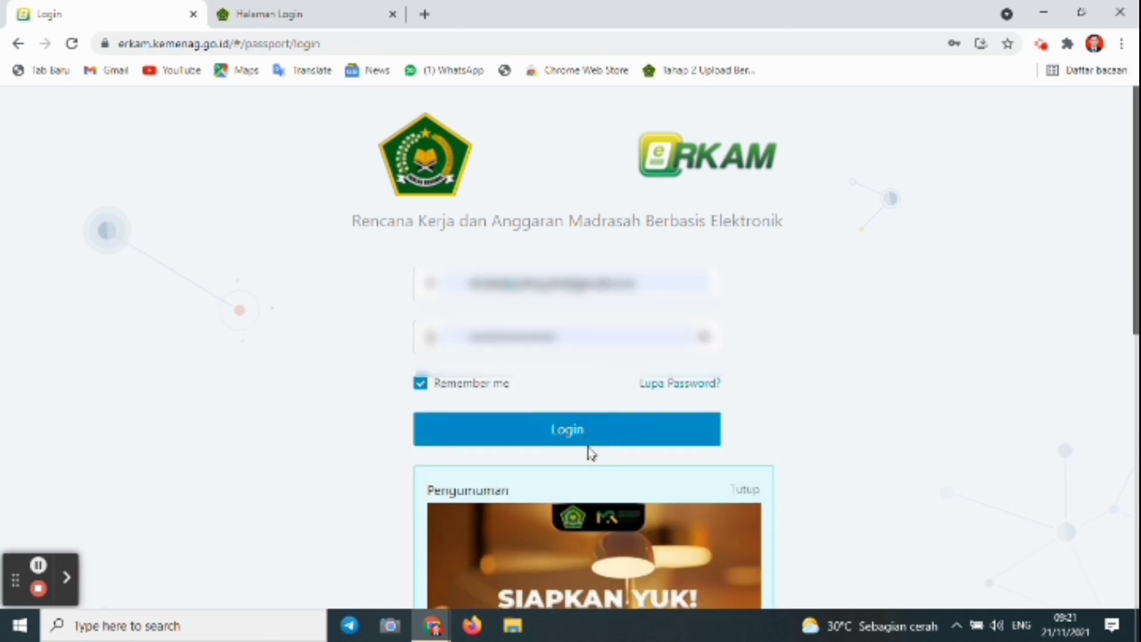
{"action": "left_click", "coordinate": [608, 443]}
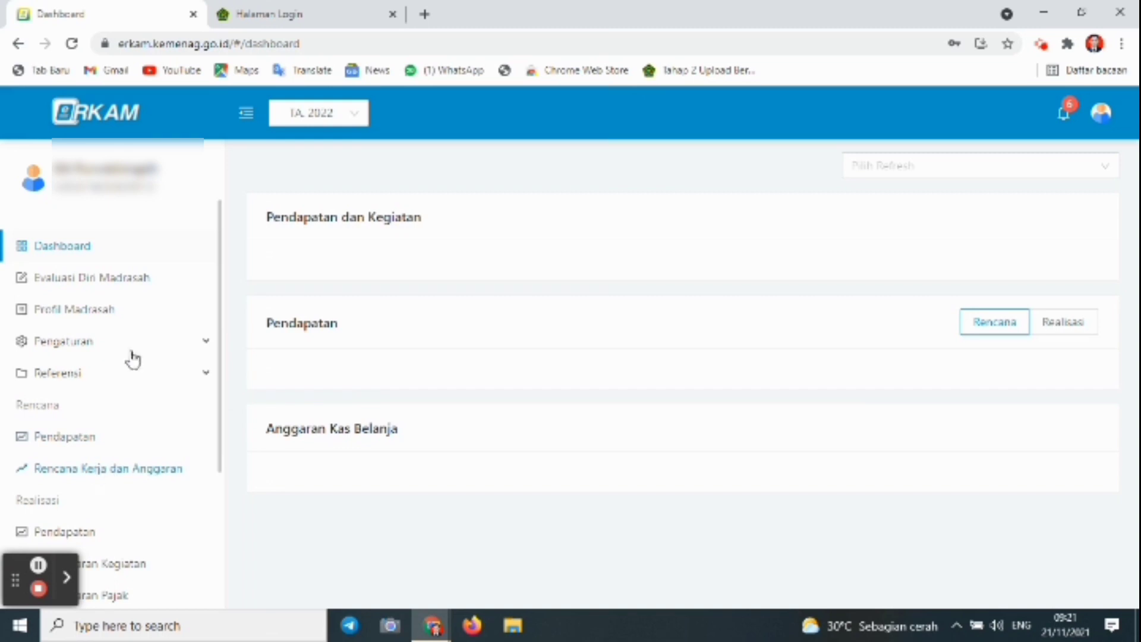
Step: Open the Rencana Kerja dan Anggaran plan and examine the activities and output indicators on its first page
{"action": "left_click", "coordinate": [98, 474]}
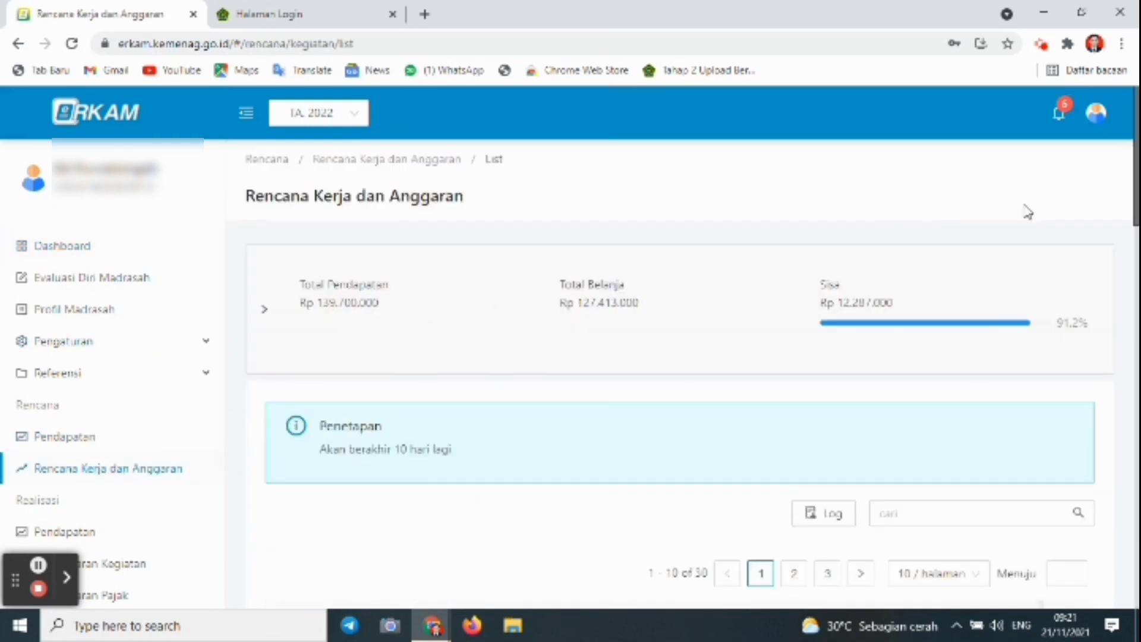
{"action": "scroll", "coordinate": [1129, 194], "scroll_direction": "down", "scroll_amount": 7}
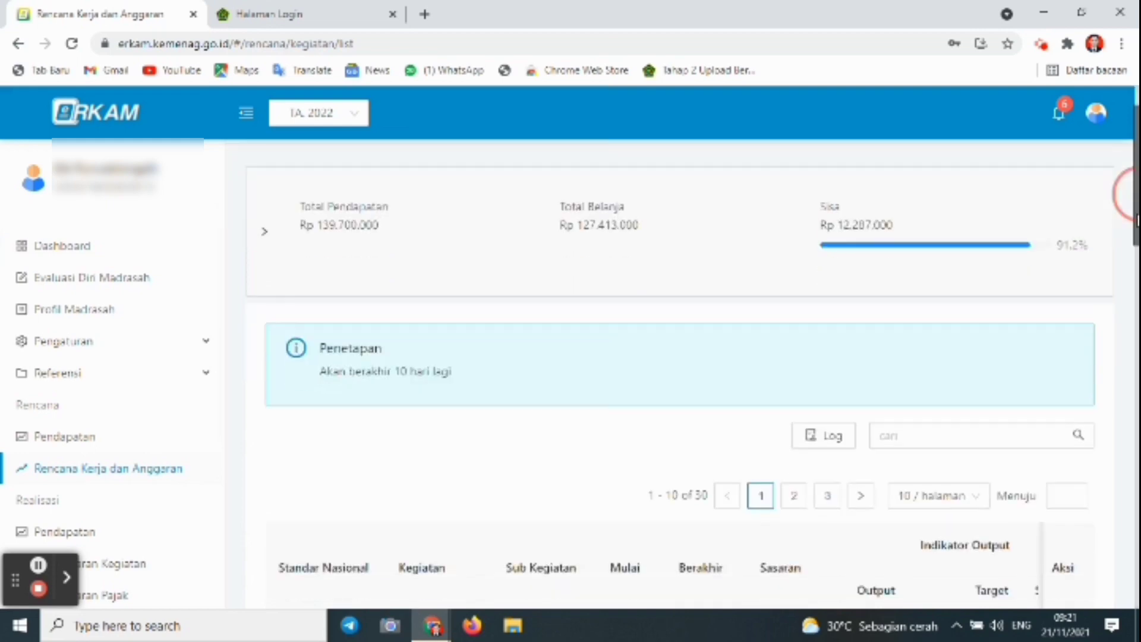
{"action": "scroll", "coordinate": [1130, 193], "scroll_direction": "down", "scroll_amount": 2}
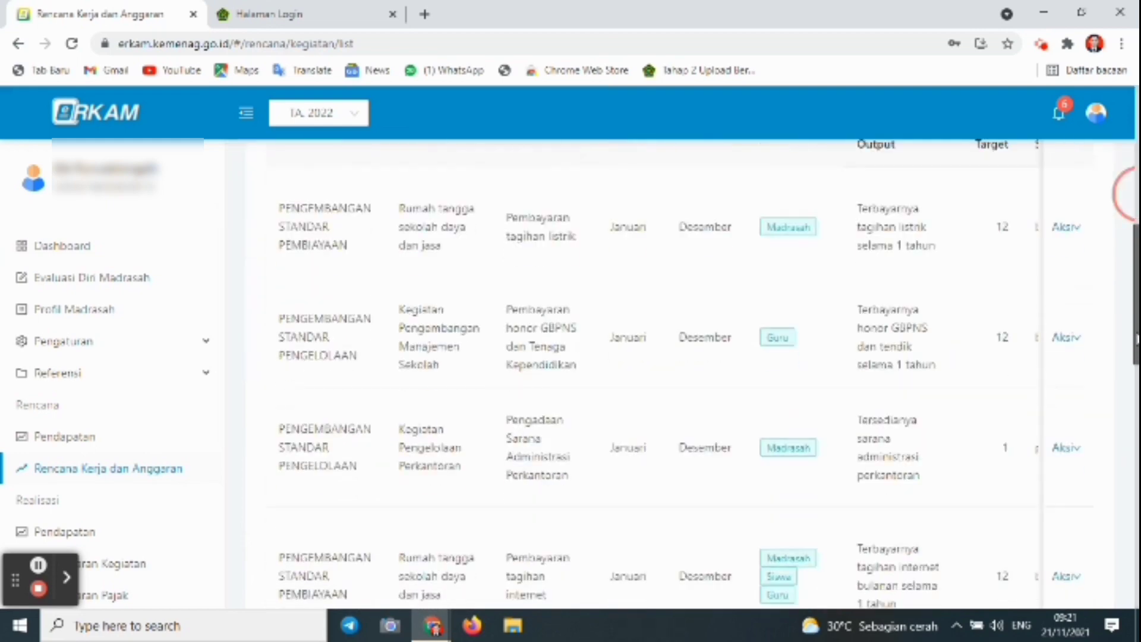
{"action": "scroll", "coordinate": [1118, 268], "scroll_direction": "up", "scroll_amount": 6}
{"action": "scroll", "coordinate": [1098, 373], "scroll_direction": "down", "scroll_amount": 9}
{"action": "scroll", "coordinate": [1099, 373], "scroll_direction": "down", "scroll_amount": 10}
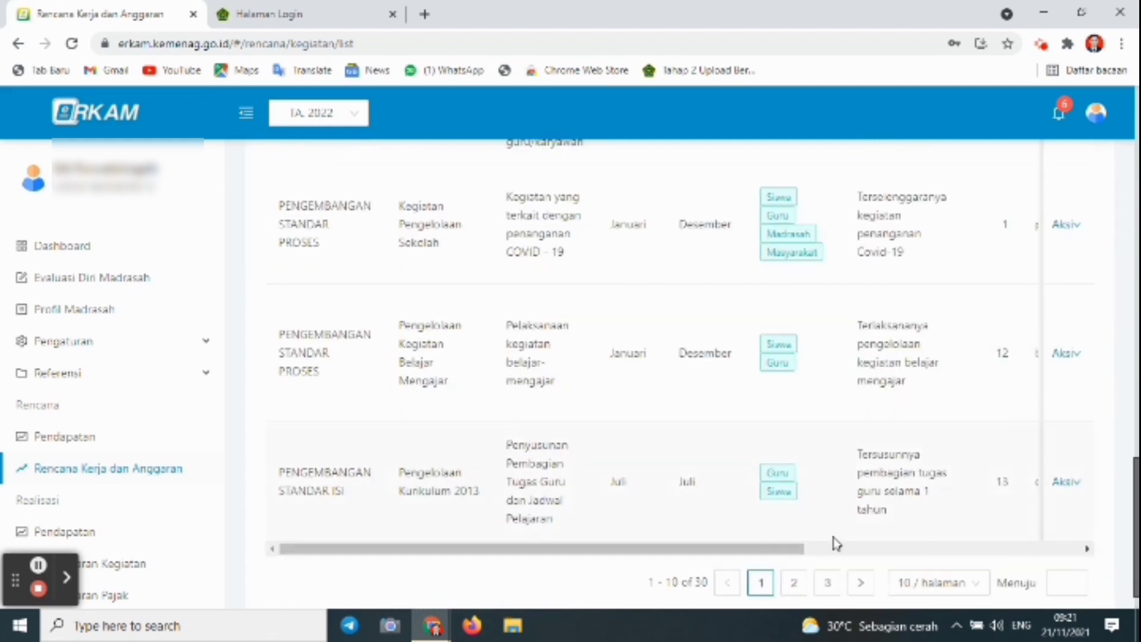
{"action": "left_click_drag", "start_coordinate": [794, 549], "coordinate": [1079, 553]}
{"action": "scroll", "coordinate": [1128, 540], "scroll_direction": "up", "scroll_amount": 6}
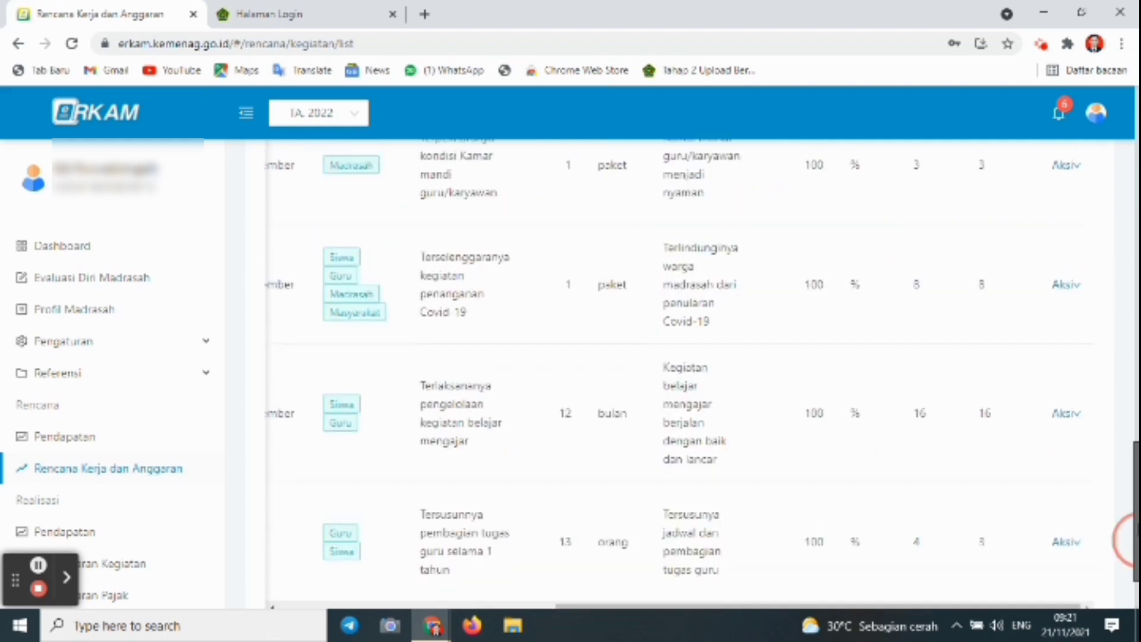
{"action": "scroll", "coordinate": [1129, 416], "scroll_direction": "up", "scroll_amount": 4}
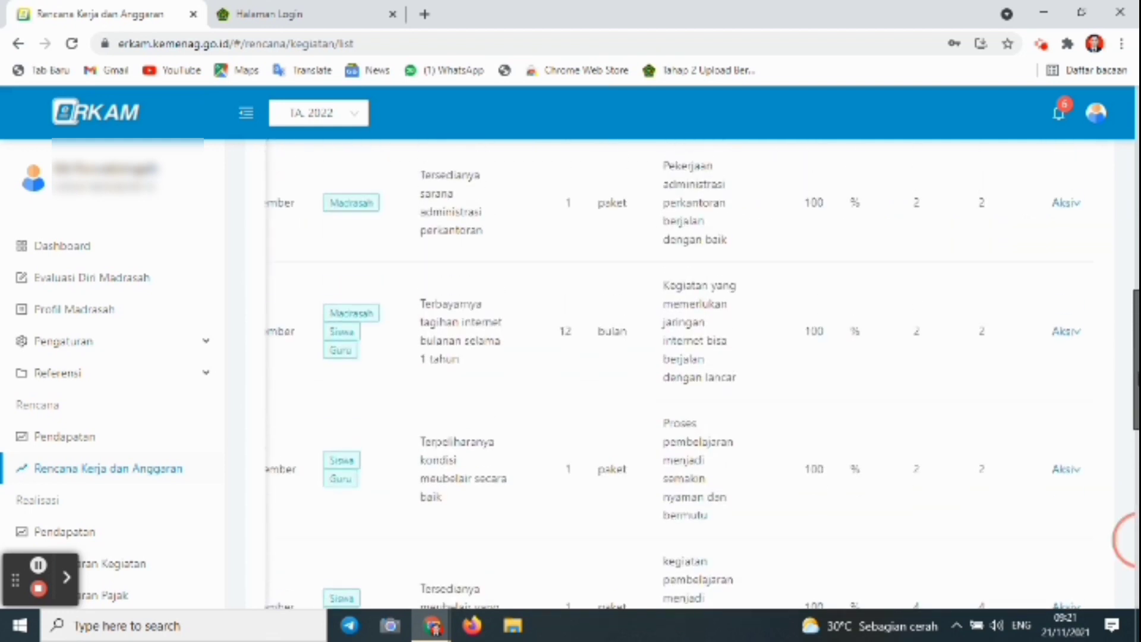
{"action": "scroll", "coordinate": [1132, 281], "scroll_direction": "down", "scroll_amount": 10}
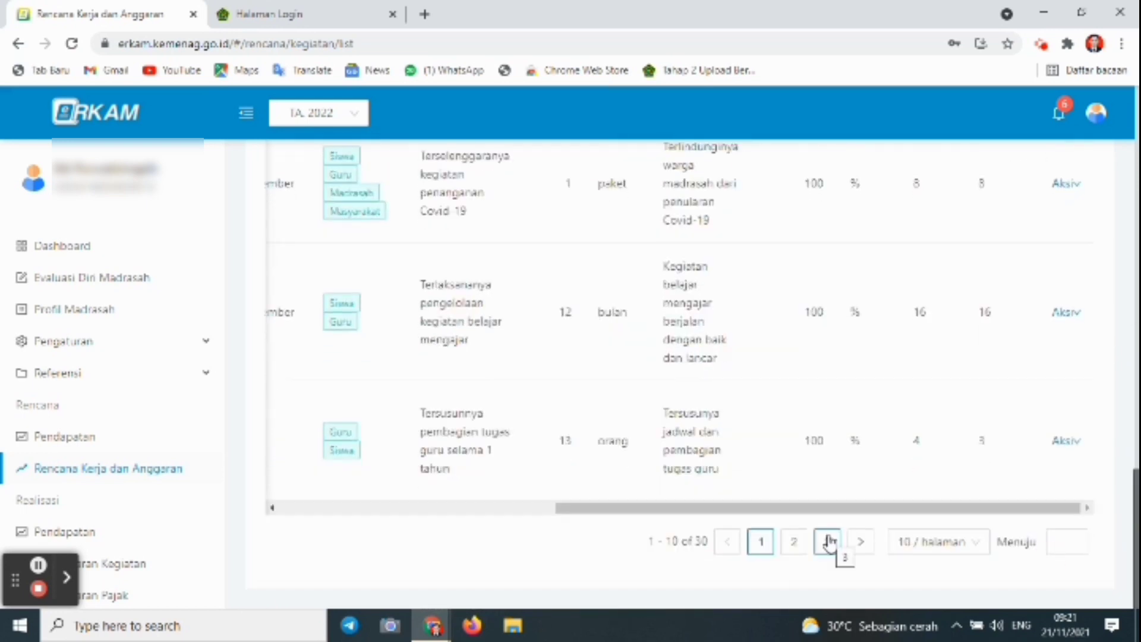
Step: Go to page 3 of the activity list and open the Rincian of Pelaksanaan Ekstrakurikuler Olahraga
{"action": "left_click", "coordinate": [796, 542]}
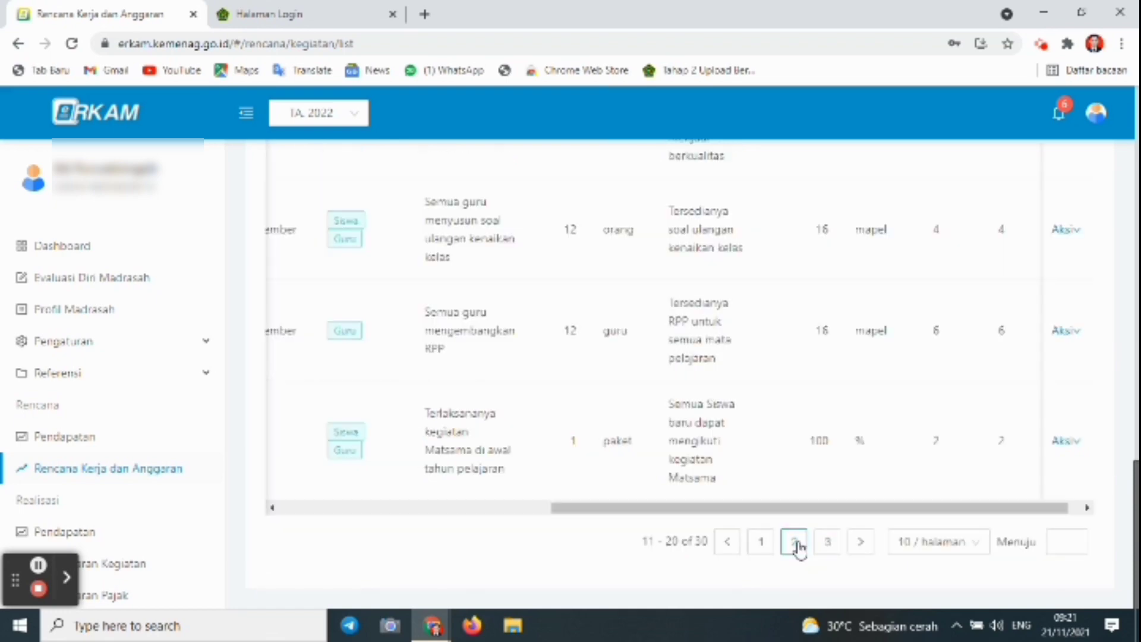
{"action": "left_click", "coordinate": [826, 542]}
{"action": "left_click_drag", "start_coordinate": [1127, 482], "coordinate": [1094, 259]}
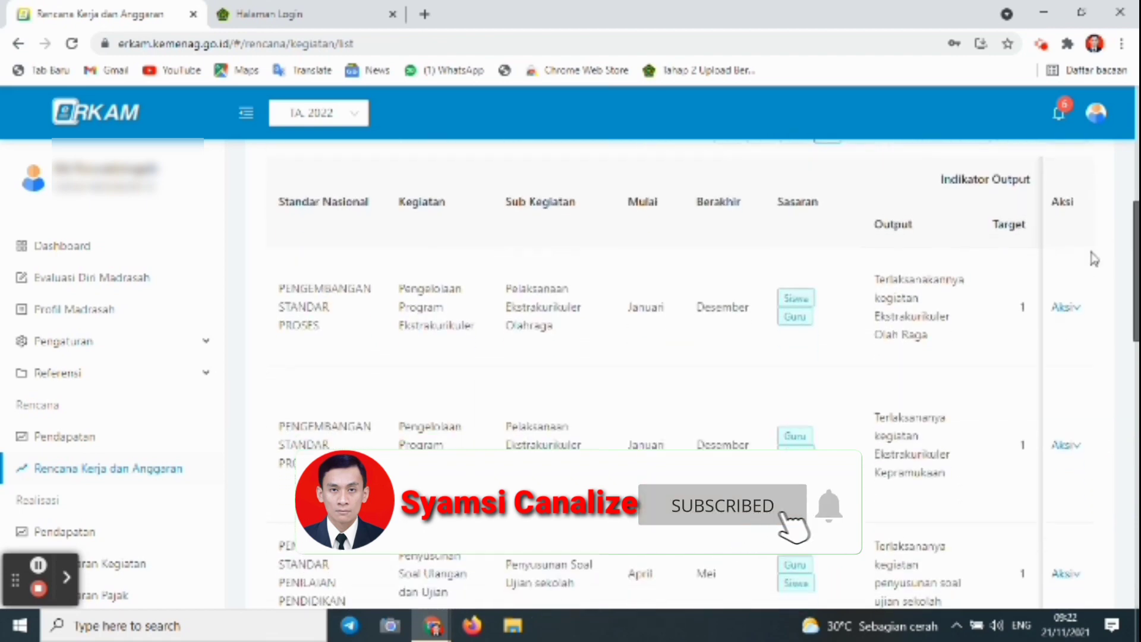
{"action": "left_click", "coordinate": [1066, 307]}
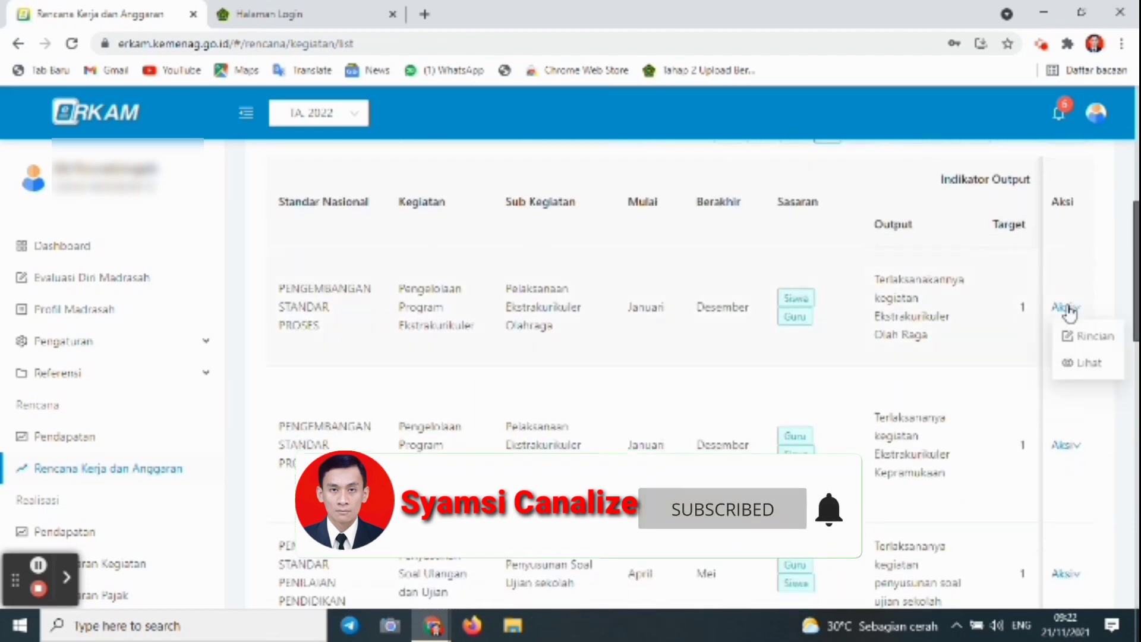
{"action": "left_click", "coordinate": [1079, 334]}
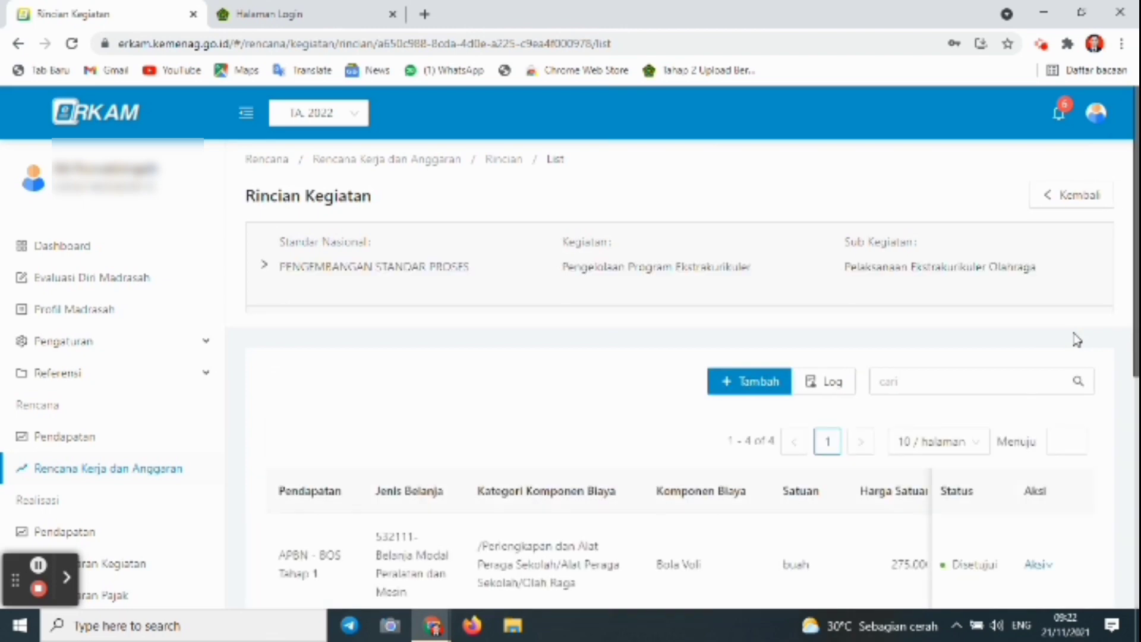
Step: Open the Bola Voli cost component in the activity details for editing
{"action": "left_click_drag", "start_coordinate": [1132, 261], "coordinate": [1129, 377]}
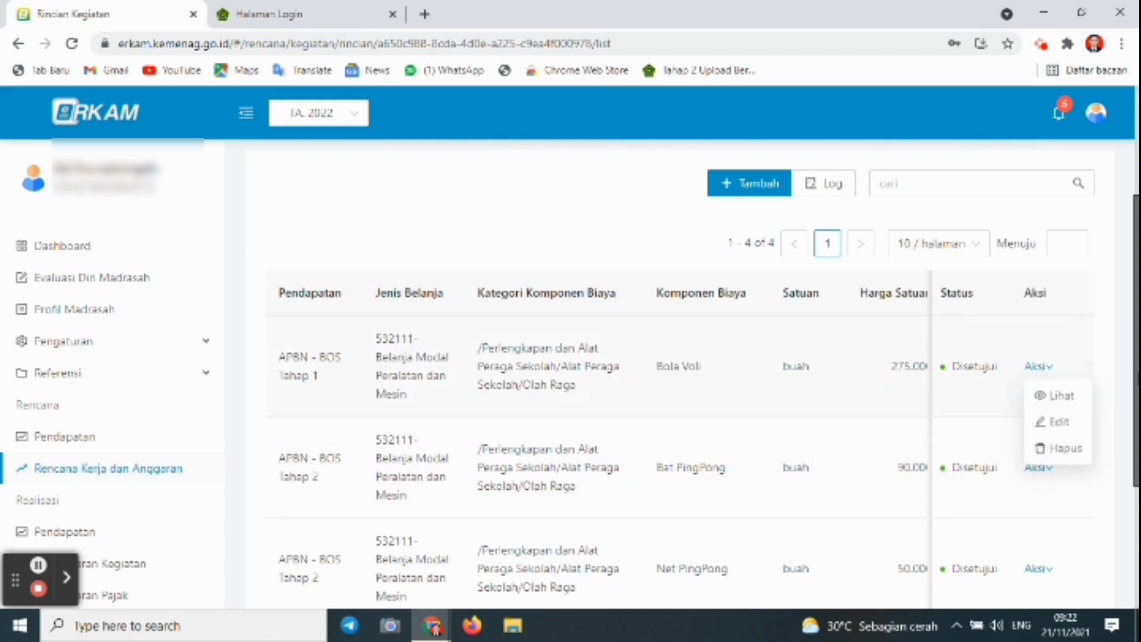
{"action": "mouse_move", "coordinate": [1136, 333]}
{"action": "left_mouse_down"}
{"action": "mouse_move", "coordinate": [1135, 257]}
{"action": "mouse_move", "coordinate": [1133, 333]}
{"action": "left_mouse_up"}
{"action": "mouse_move", "coordinate": [1033, 398]}
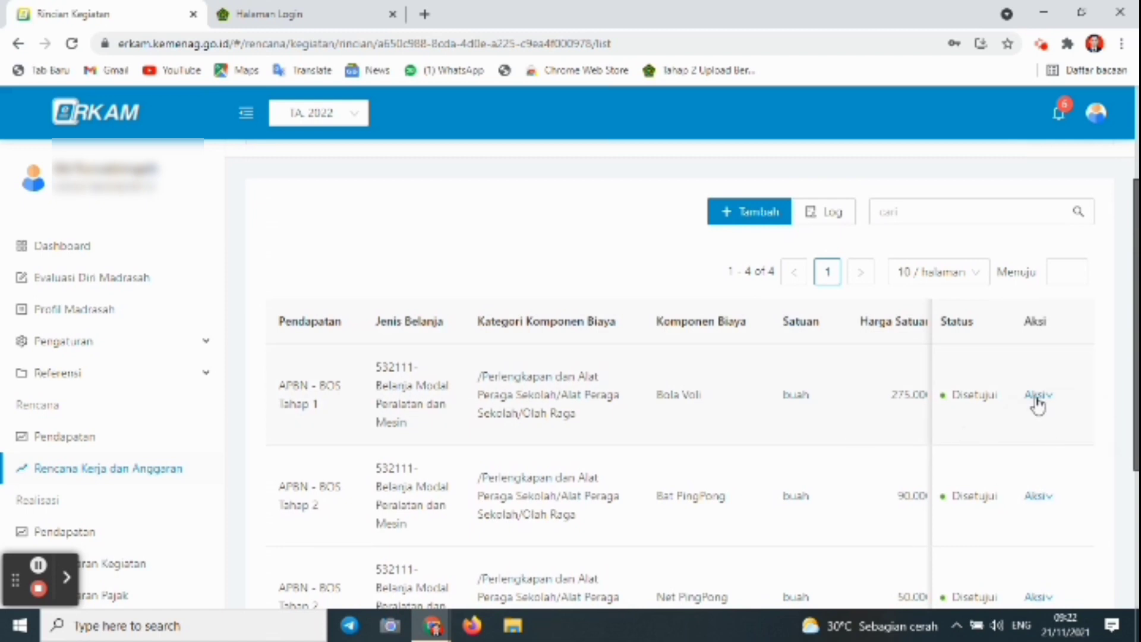
{"action": "left_click", "coordinate": [1046, 456]}
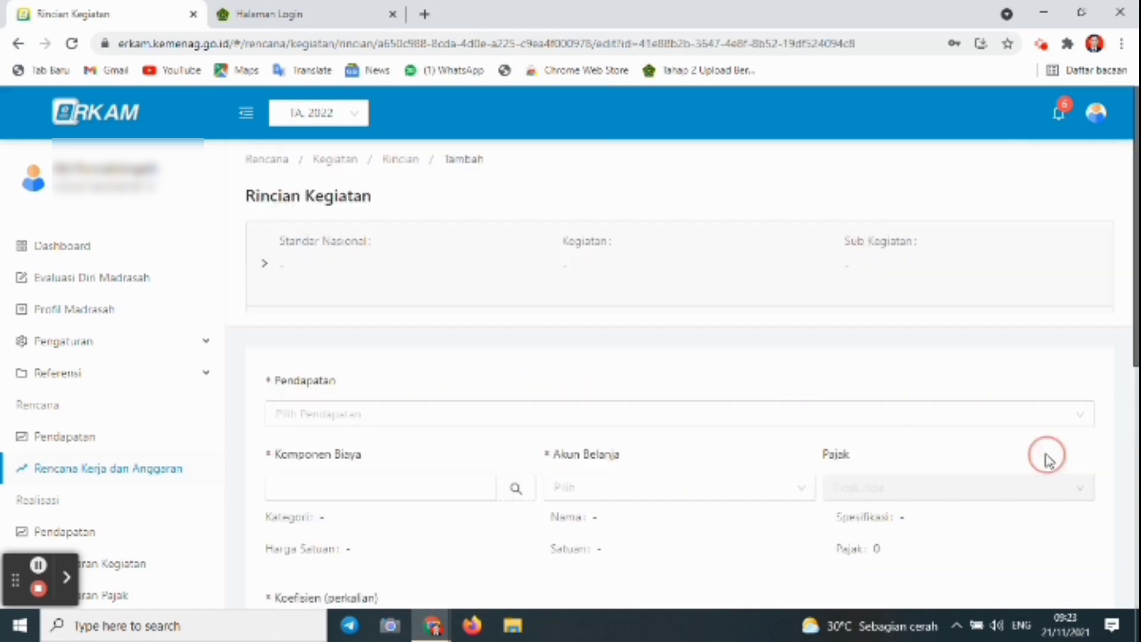
Step: Examine the Bola Voli item's Komponen Biaya, Akun Belanja, Koefisien and monthly Anggaran Kas Belanja fields
{"action": "left_click_drag", "start_coordinate": [1132, 288], "coordinate": [1120, 388]}
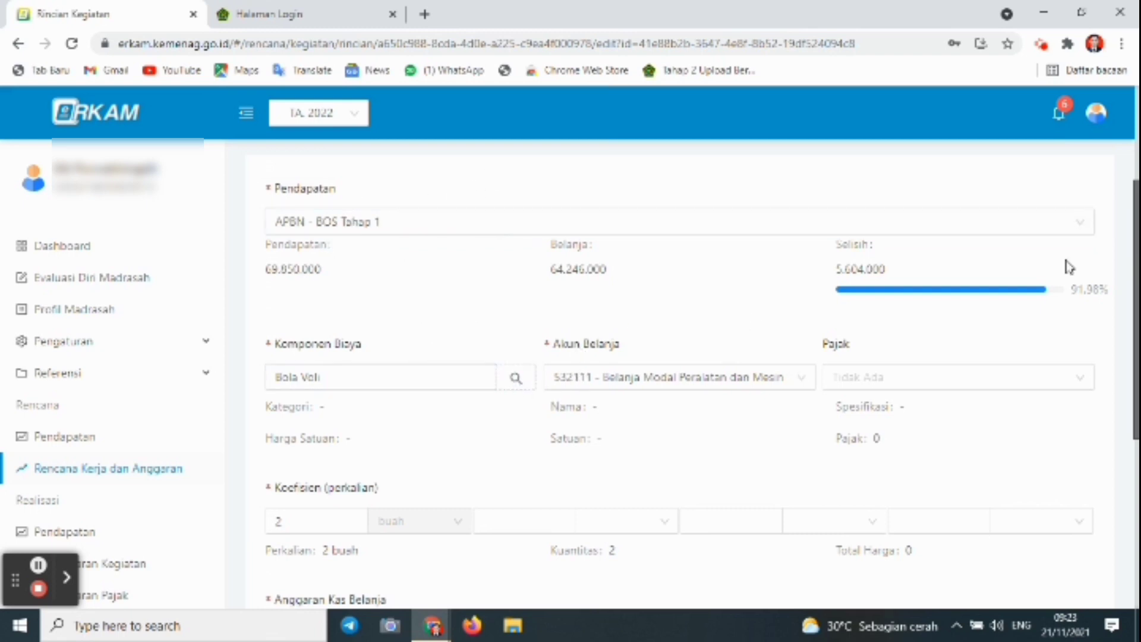
{"action": "scroll", "coordinate": [1130, 257], "scroll_direction": "down", "scroll_amount": 3}
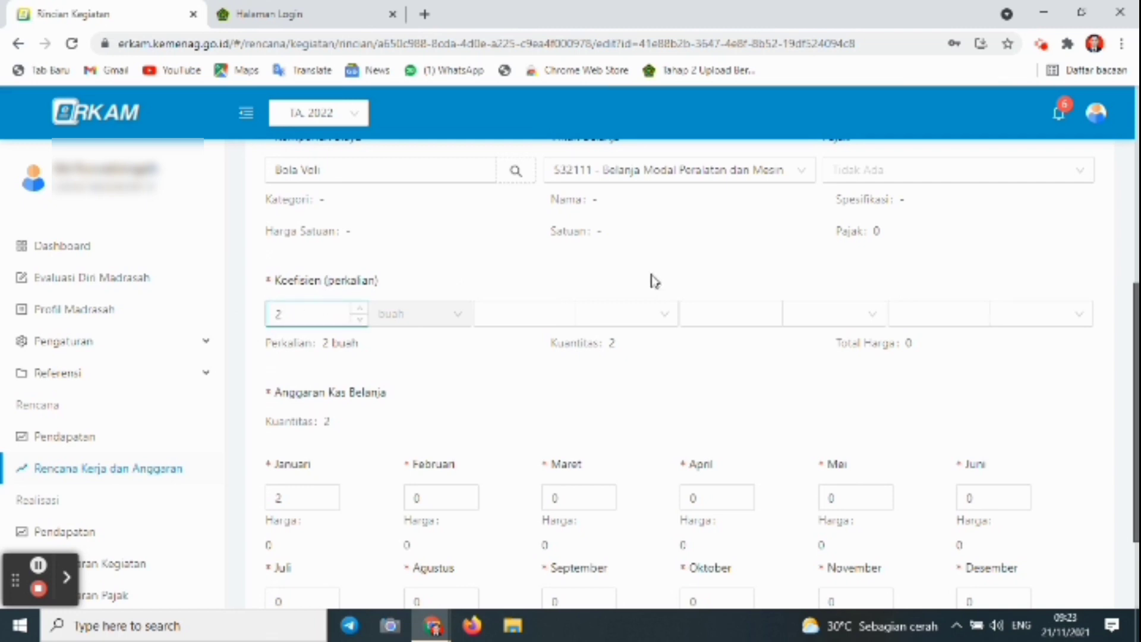
{"action": "left_click_drag", "start_coordinate": [1133, 318], "coordinate": [1136, 390]}
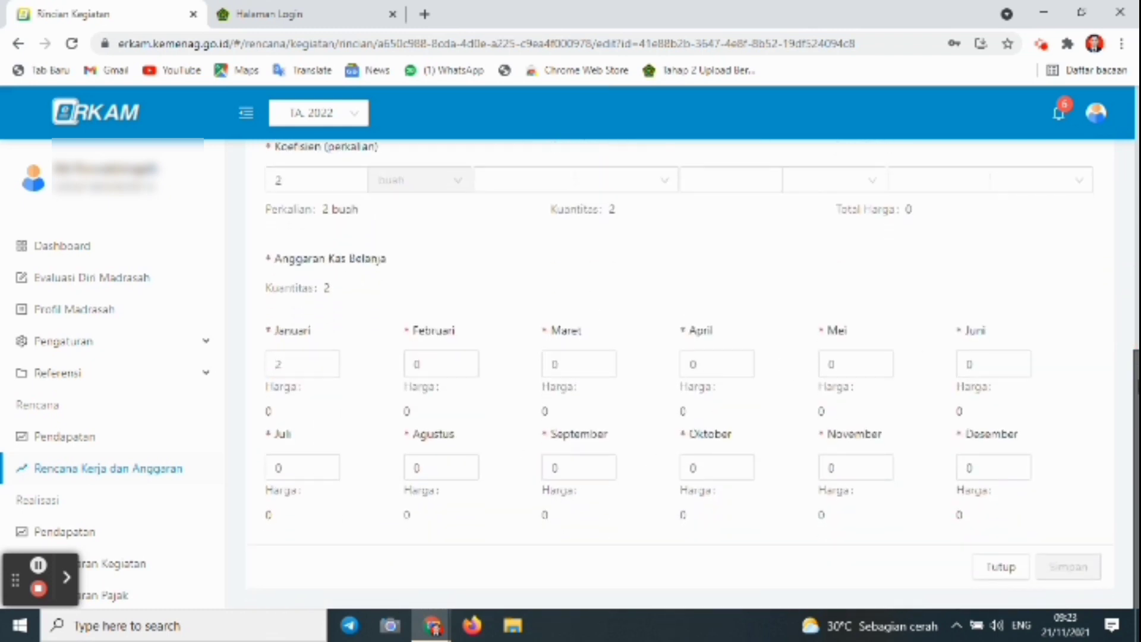
{"action": "left_click_drag", "start_coordinate": [1125, 391], "coordinate": [1136, 122]}
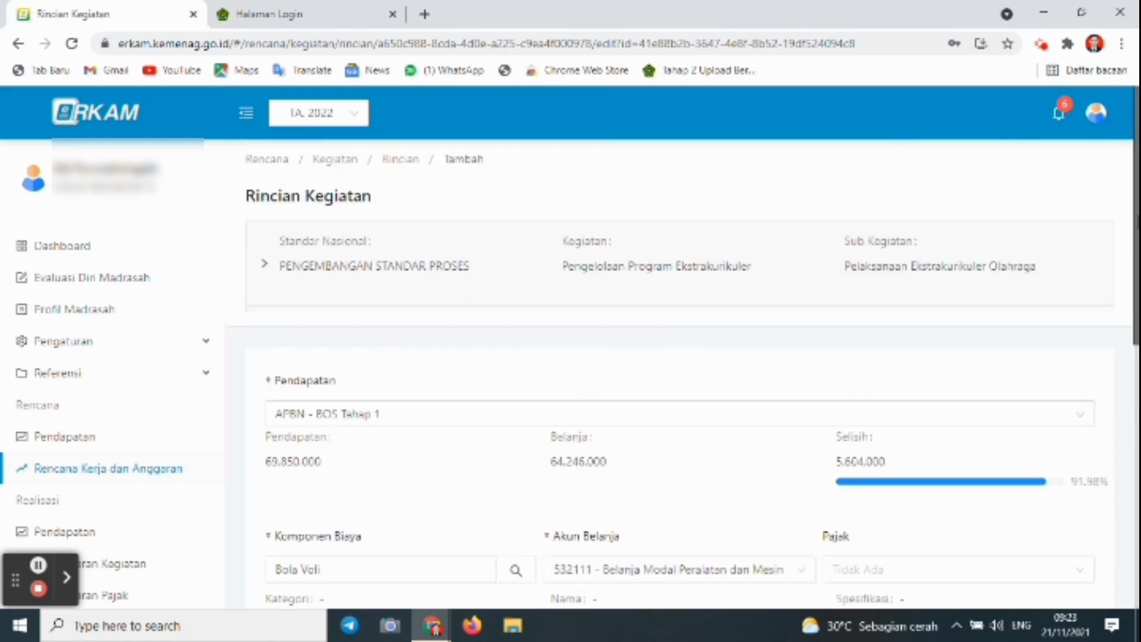
{"action": "left_click_drag", "start_coordinate": [1136, 128], "coordinate": [1132, 217]}
{"action": "scroll", "coordinate": [1133, 217], "scroll_direction": "down", "scroll_amount": 4}
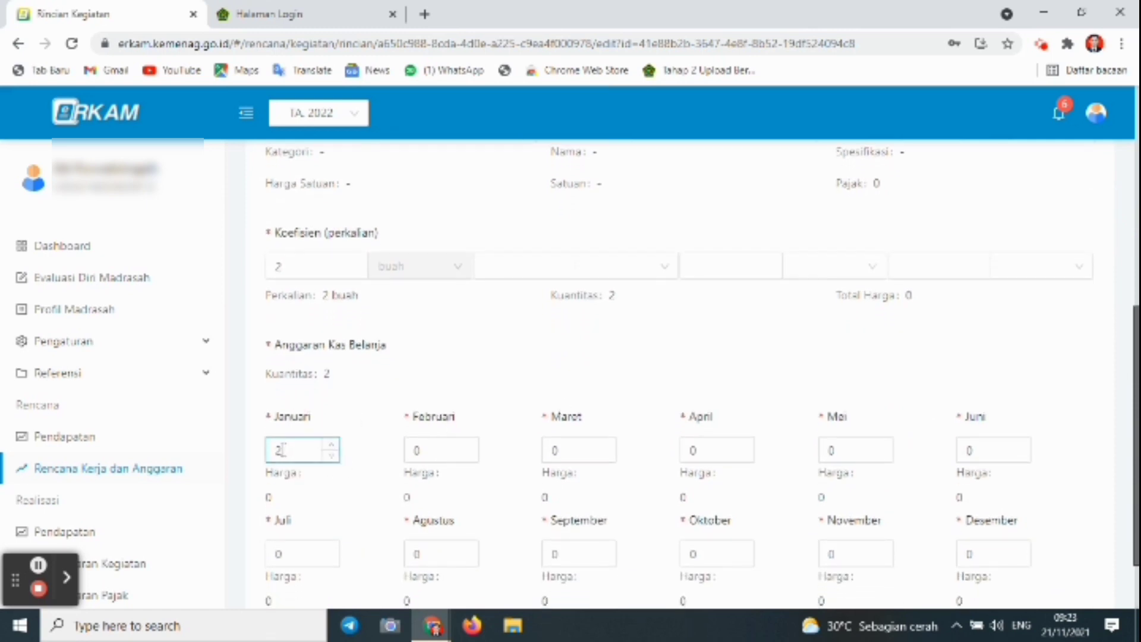
{"action": "left_click", "coordinate": [1001, 459]}
{"action": "left_click_drag", "start_coordinate": [1132, 416], "coordinate": [1125, 287]}
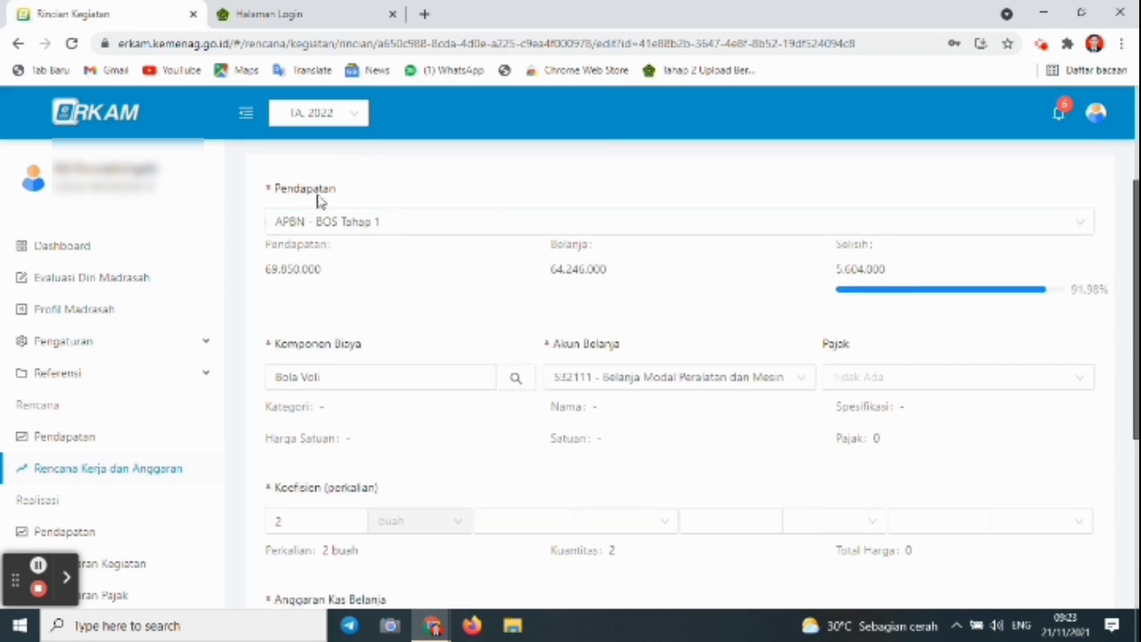
Step: Check the item's Pendapatan source against its January to December spending fields, dismissing the recording time notice
{"action": "left_click", "coordinate": [358, 226]}
{"action": "scroll", "coordinate": [1121, 280], "scroll_direction": "down", "scroll_amount": 5}
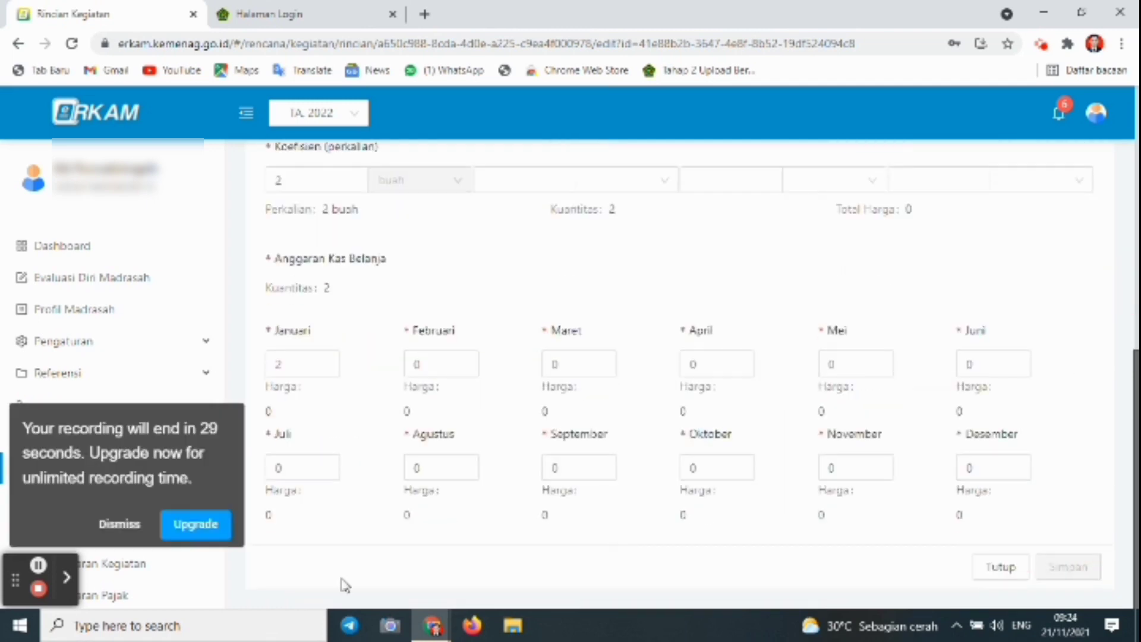
{"action": "left_click", "coordinate": [119, 524]}
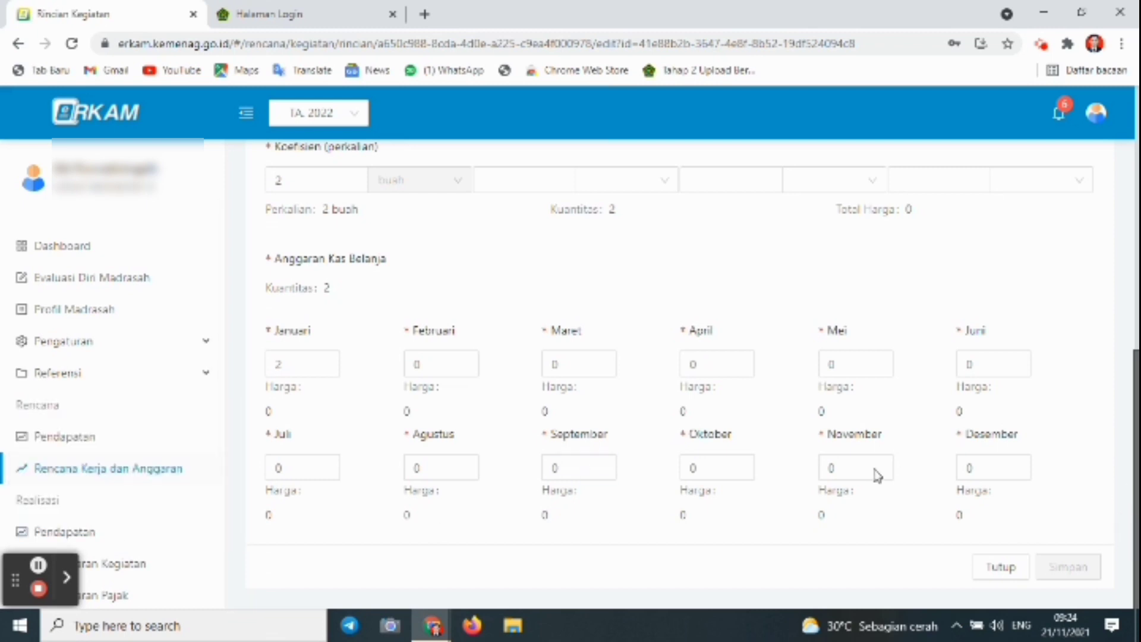
{"action": "left_click_drag", "start_coordinate": [876, 472], "coordinate": [451, 246]}
{"action": "left_click", "coordinate": [431, 231]}
{"action": "left_click_drag", "start_coordinate": [1135, 466], "coordinate": [1130, 189]}
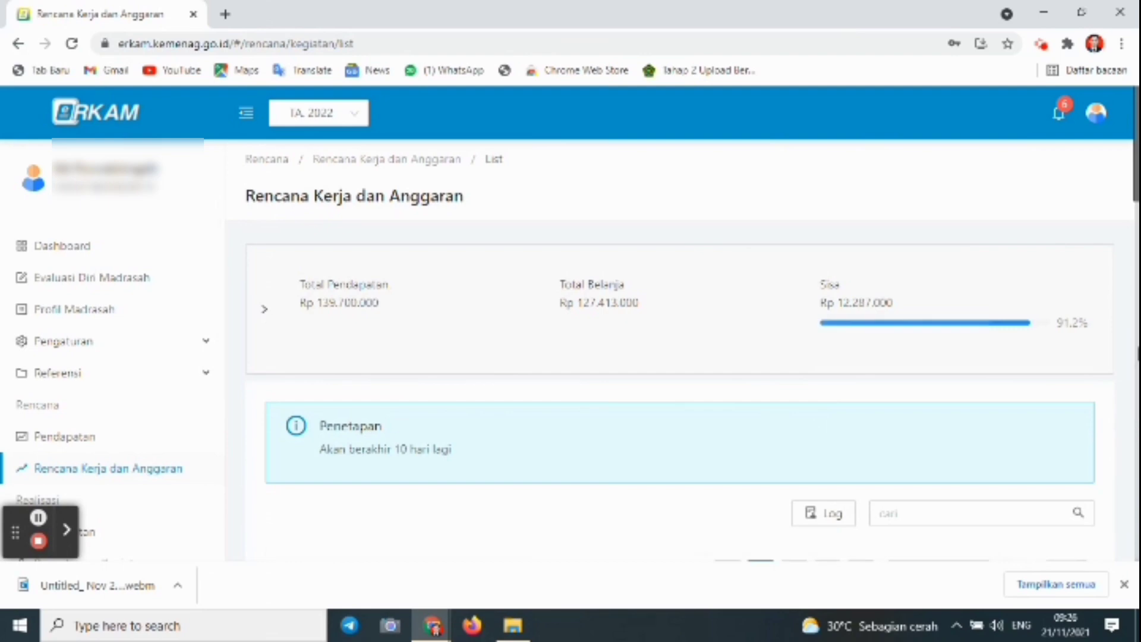
Step: Browse the Rencana Kerja dan Anggaran activity list through page 2 and close the downloads bar
{"action": "left_click_drag", "start_coordinate": [1136, 202], "coordinate": [1128, 348]}
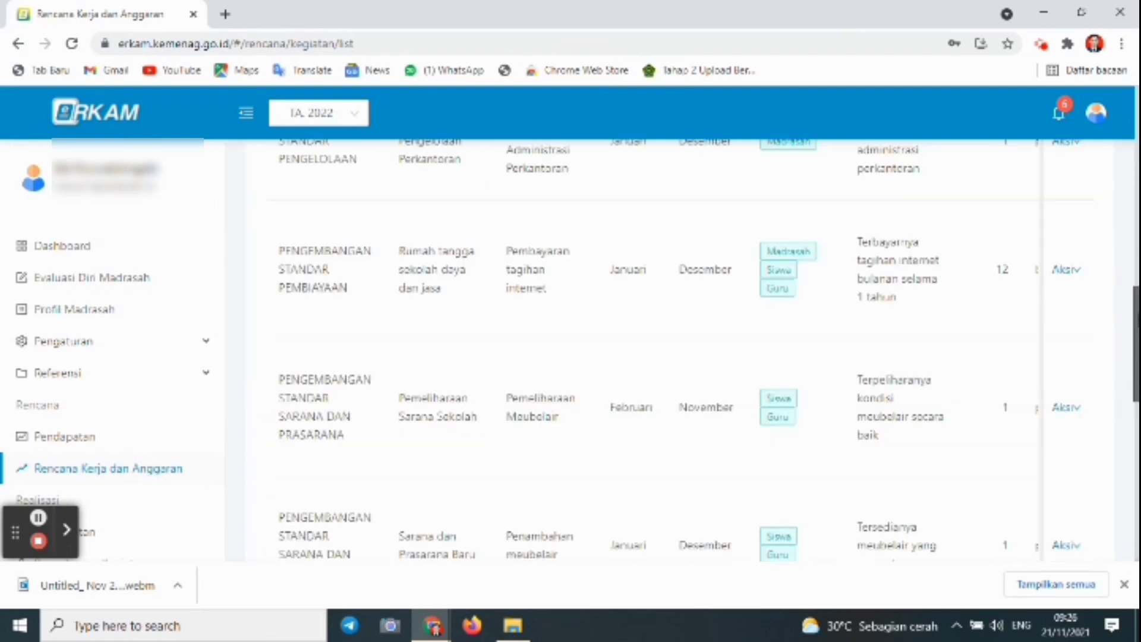
{"action": "left_click_drag", "start_coordinate": [1136, 318], "coordinate": [1128, 493]}
{"action": "left_click", "coordinate": [794, 494]}
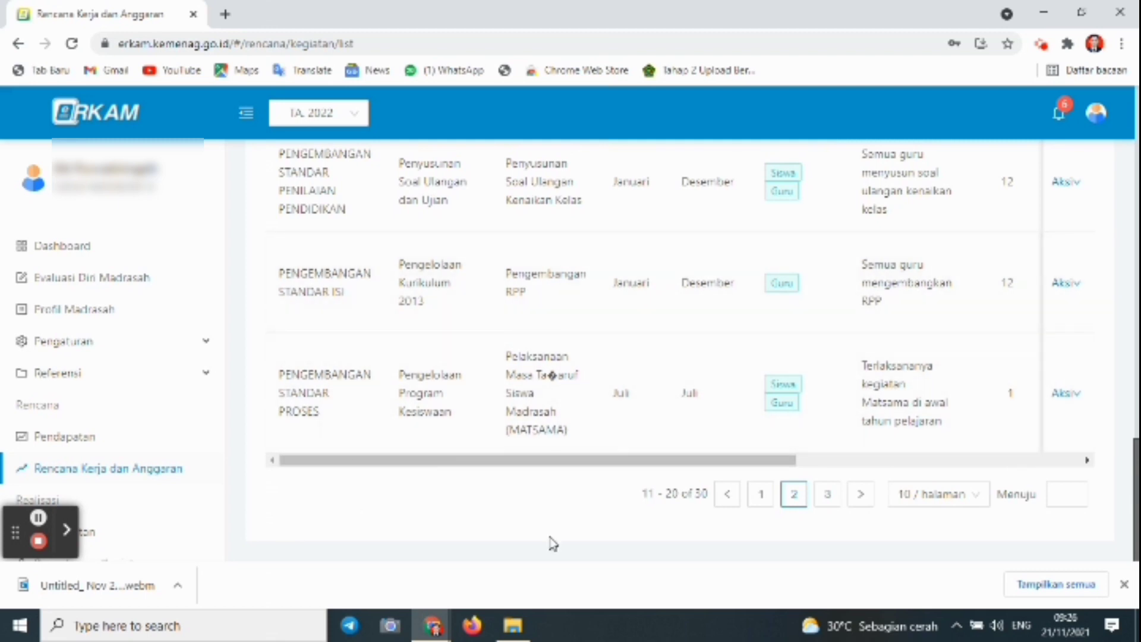
{"action": "left_click", "coordinate": [1124, 585]}
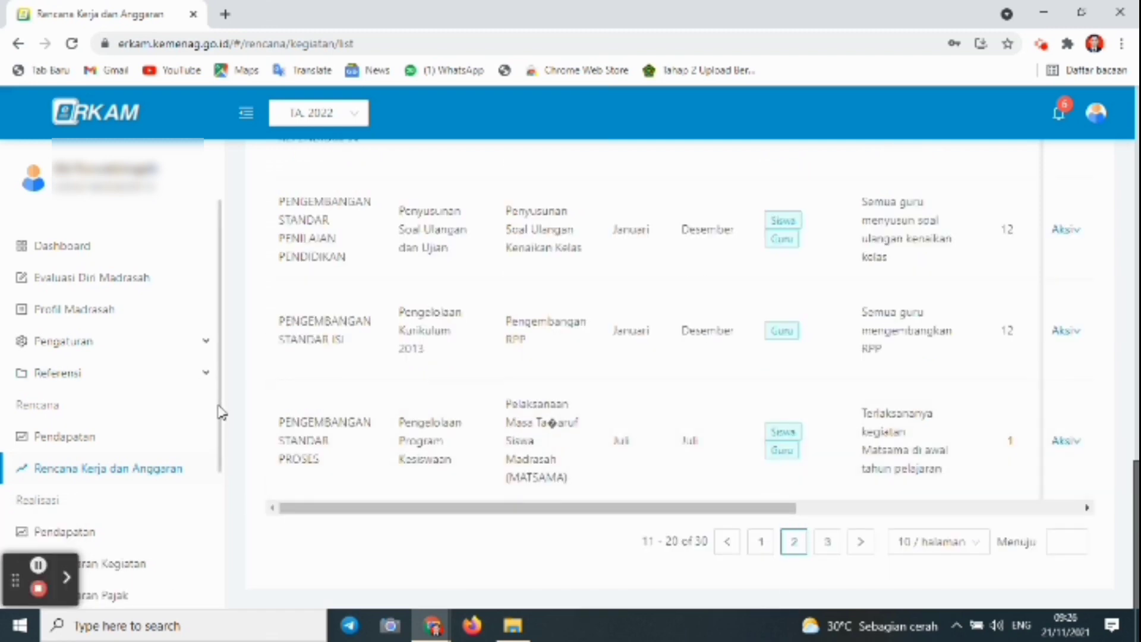
{"action": "scroll", "coordinate": [222, 482], "scroll_direction": "up", "scroll_amount": 10}
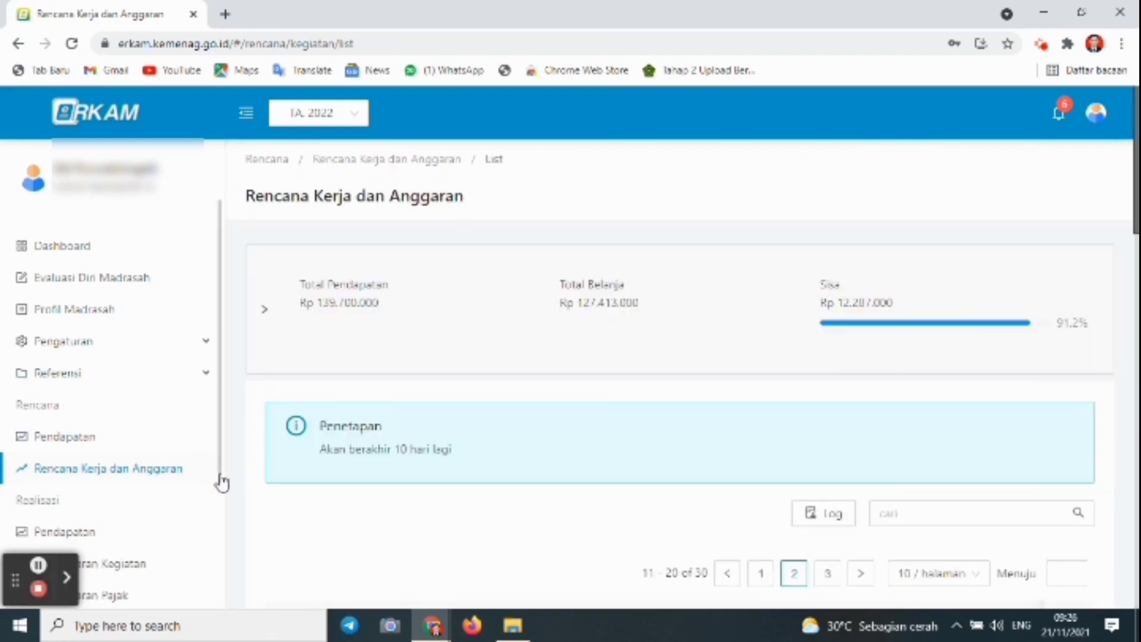
Step: Open the RKAM (BOS K1) report under the BOS reports and export it as PDF
{"action": "left_click", "coordinate": [222, 484]}
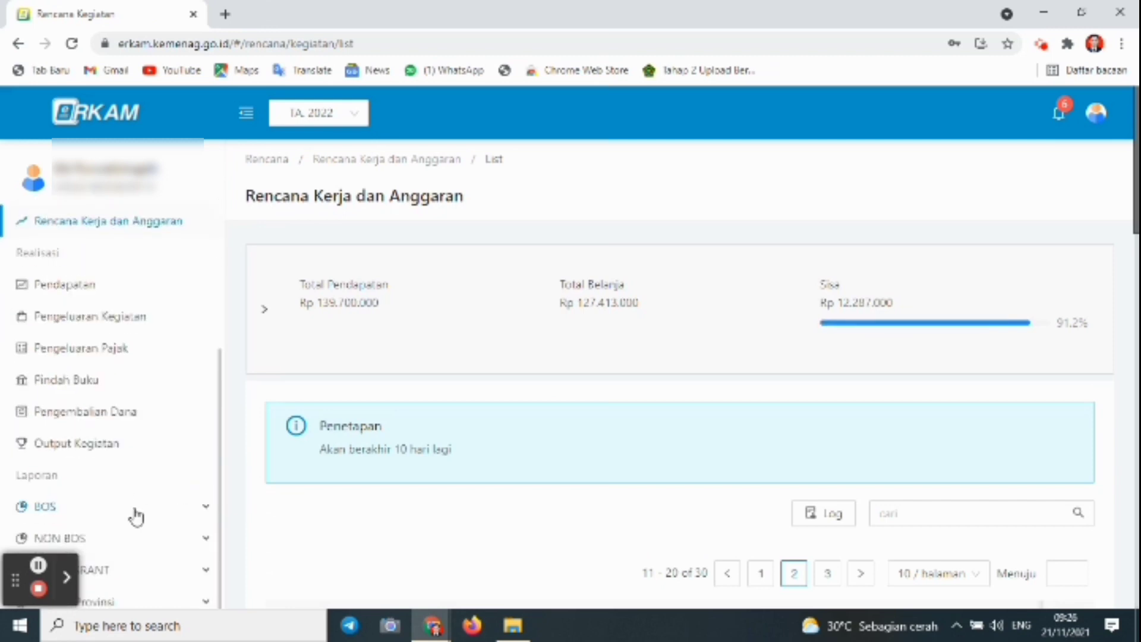
{"action": "left_click", "coordinate": [136, 516]}
{"action": "left_click", "coordinate": [110, 538]}
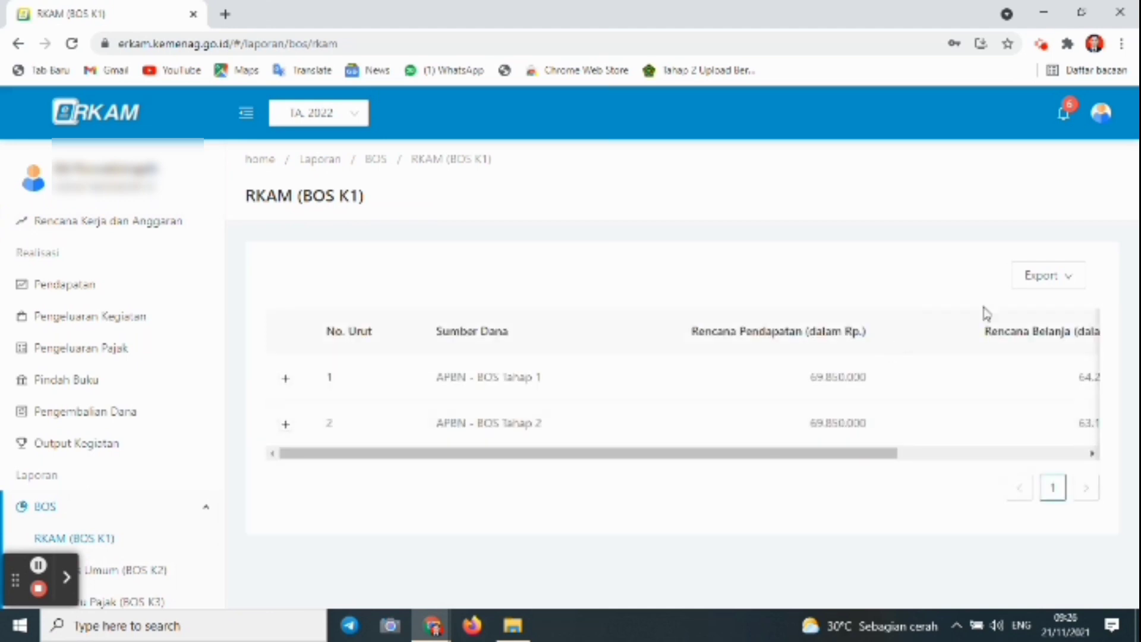
{"action": "left_click", "coordinate": [1026, 283]}
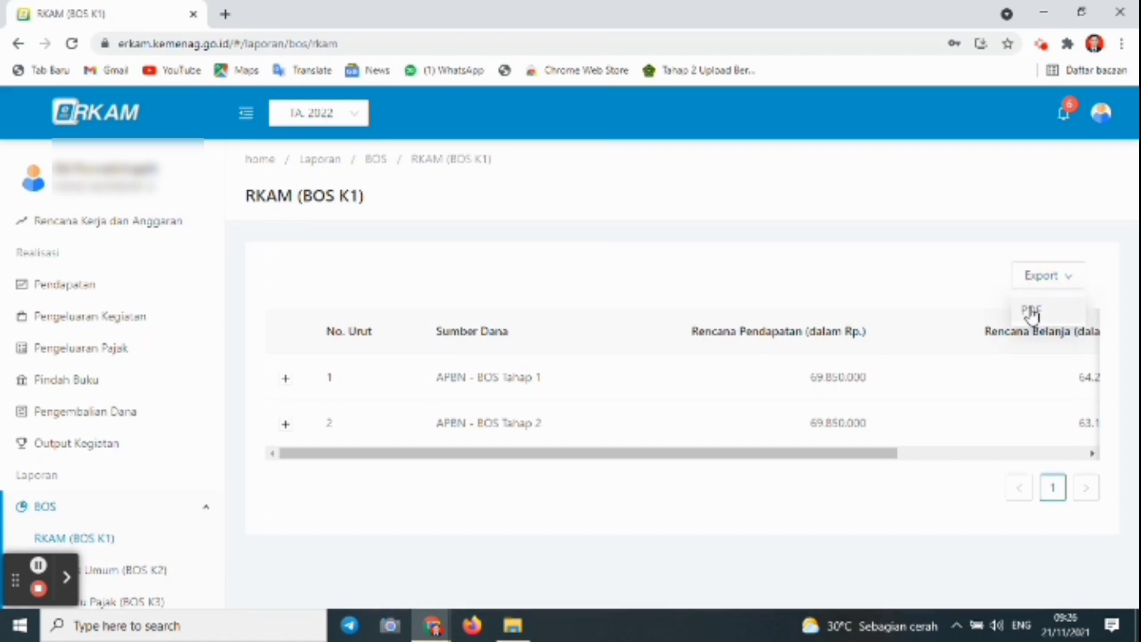
{"action": "left_click", "coordinate": [1032, 312]}
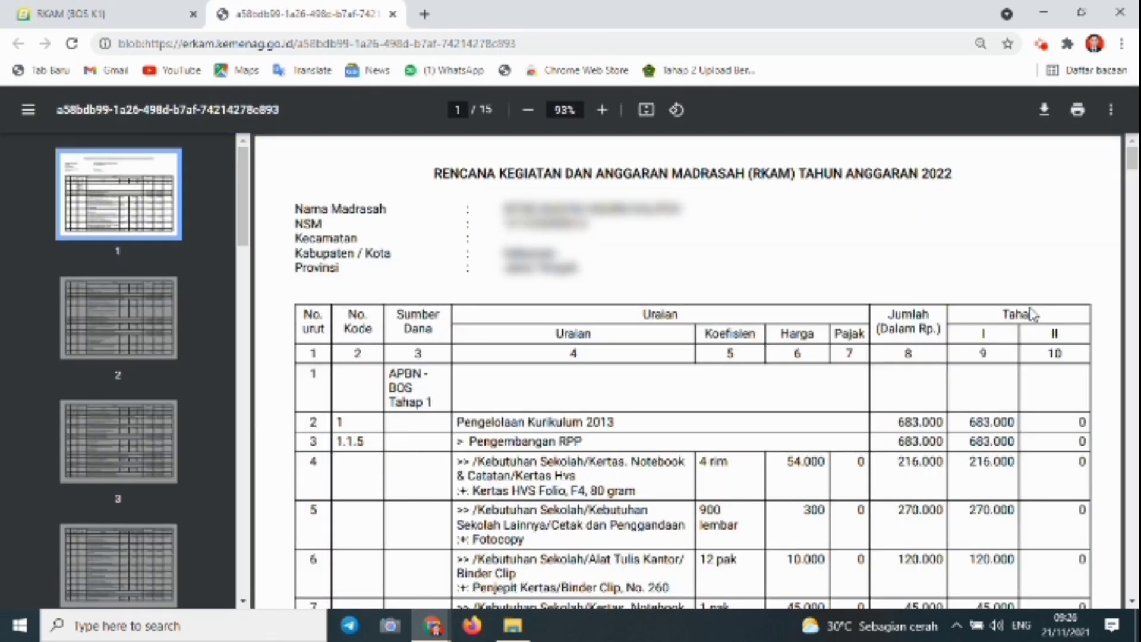
Step: Examine the APBN - BOS Tahap 1 activities and cost items in the exported RKAM PDF, from page 1 to the Sub Total on page 8
{"action": "left_click_drag", "start_coordinate": [1133, 160], "coordinate": [1132, 196]}
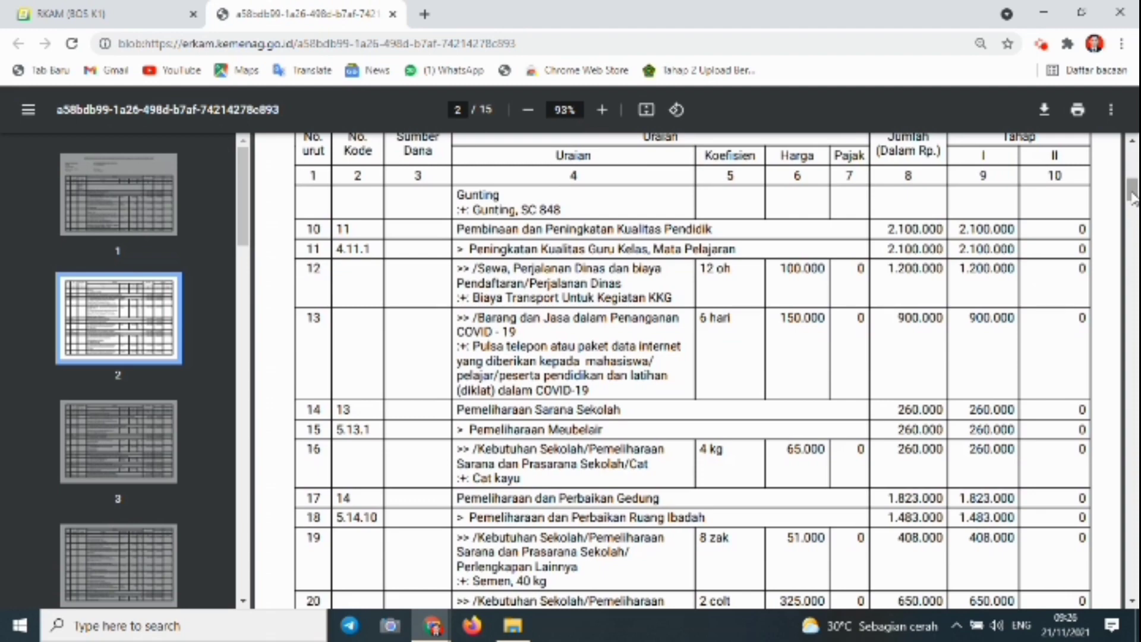
{"action": "scroll", "coordinate": [1133, 193], "scroll_direction": "up", "scroll_amount": 1}
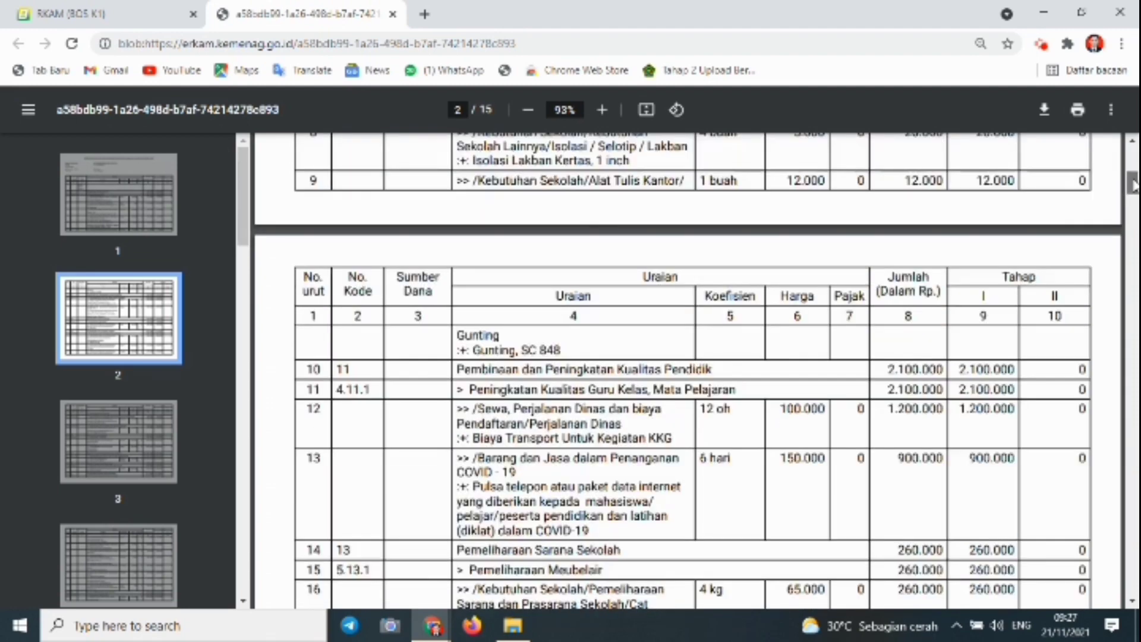
{"action": "scroll", "coordinate": [1132, 174], "scroll_direction": "up", "scroll_amount": 4}
{"action": "scroll", "coordinate": [1132, 175], "scroll_direction": "up", "scroll_amount": 2}
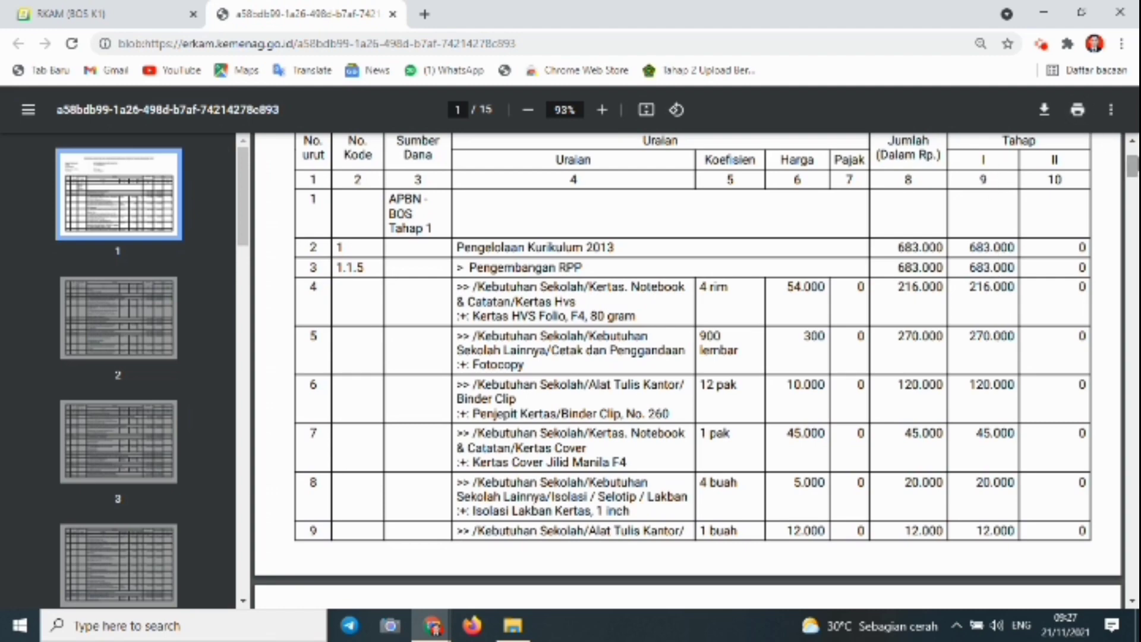
{"action": "left_click_drag", "start_coordinate": [1133, 171], "coordinate": [1134, 212]}
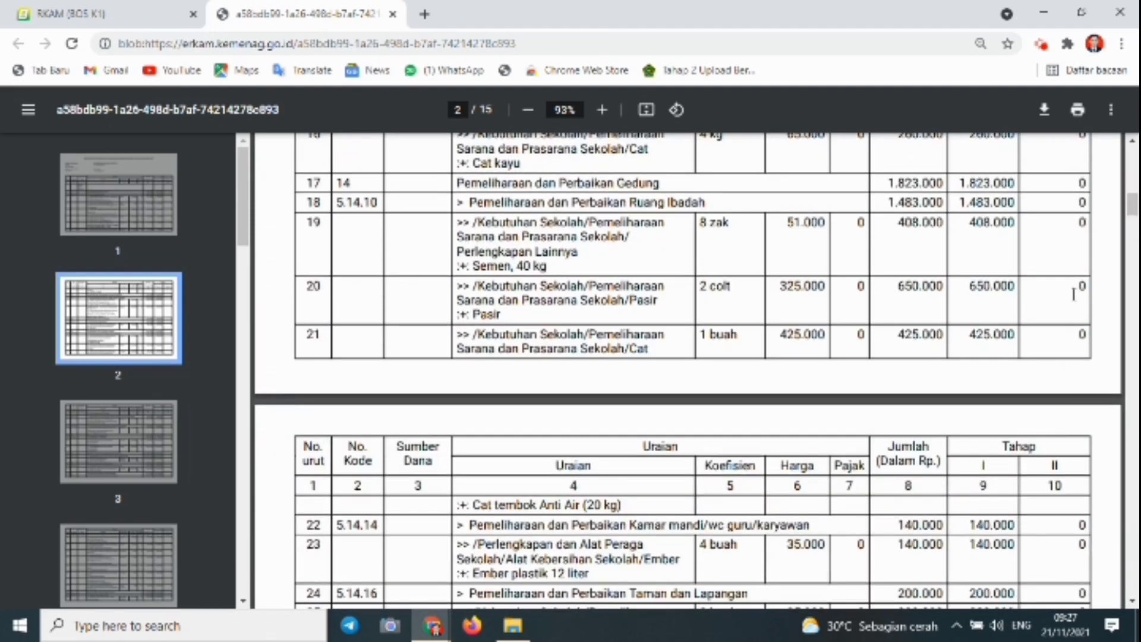
{"action": "left_click_drag", "start_coordinate": [1133, 214], "coordinate": [1134, 217]}
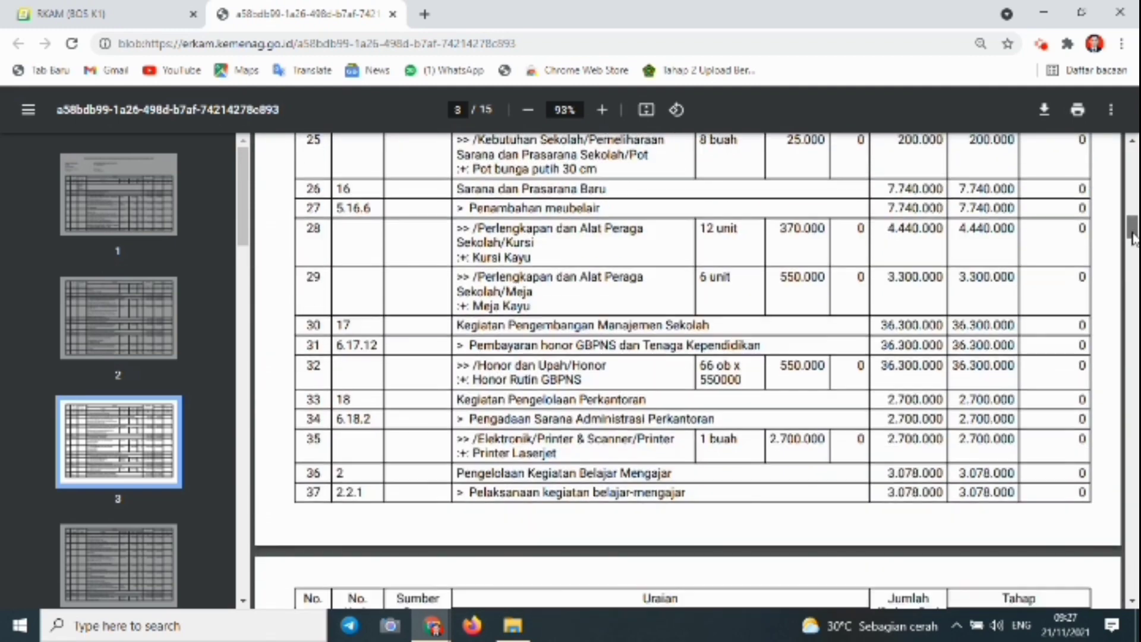
{"action": "left_click_drag", "start_coordinate": [1133, 244], "coordinate": [1134, 250]}
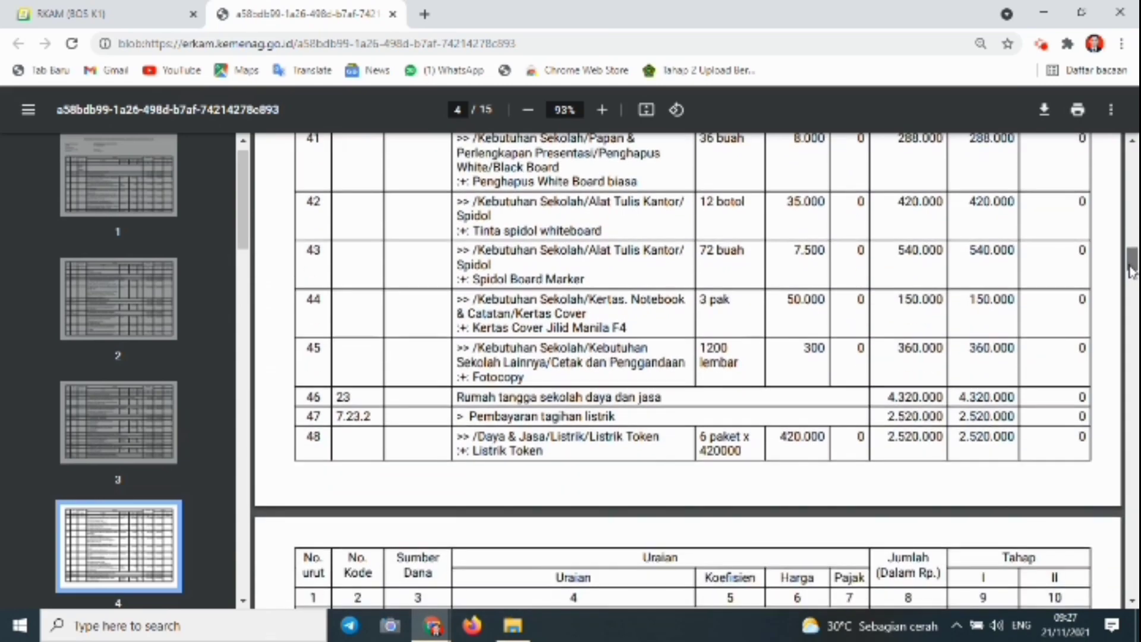
{"action": "left_click_drag", "start_coordinate": [1131, 272], "coordinate": [1131, 278]}
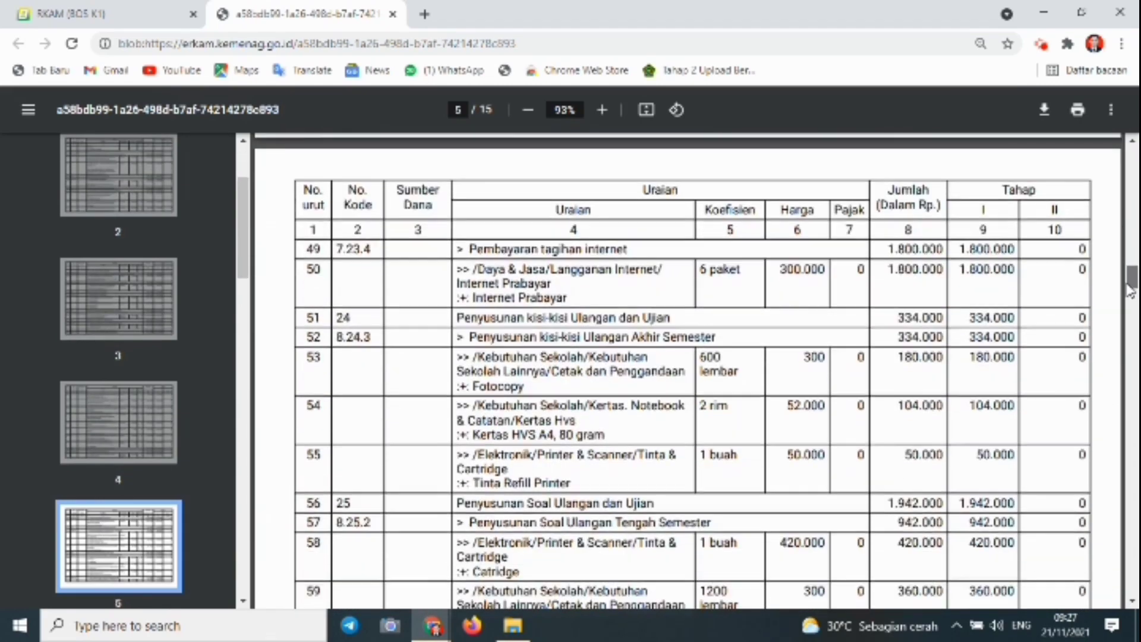
{"action": "left_click_drag", "start_coordinate": [1129, 307], "coordinate": [1123, 338]}
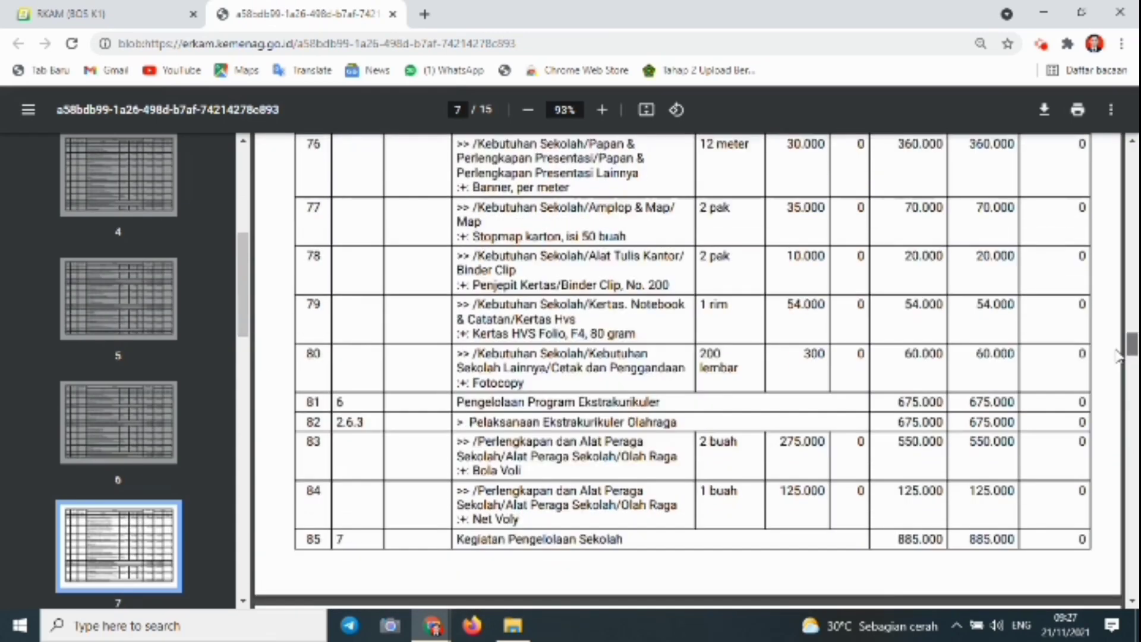
{"action": "left_click_drag", "start_coordinate": [1115, 361], "coordinate": [1114, 377]}
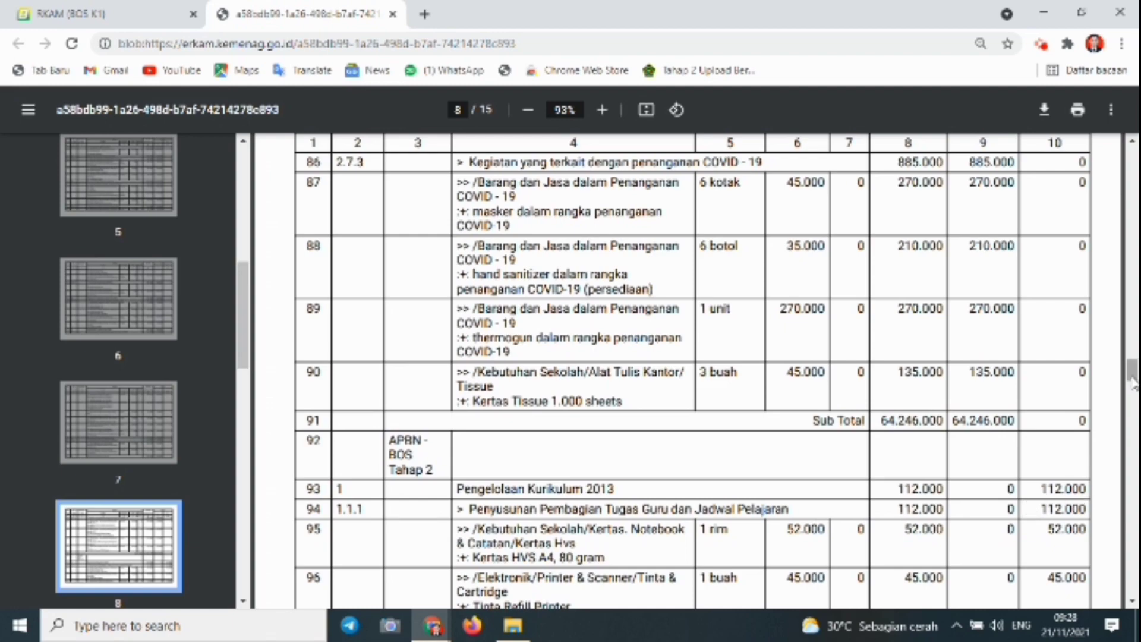
Step: Check the BOS Tahap 2 entries through the Total RKAM T.A. 2022 row on page 15, and close the PDF
{"action": "left_click_drag", "start_coordinate": [1133, 380], "coordinate": [1135, 559]}
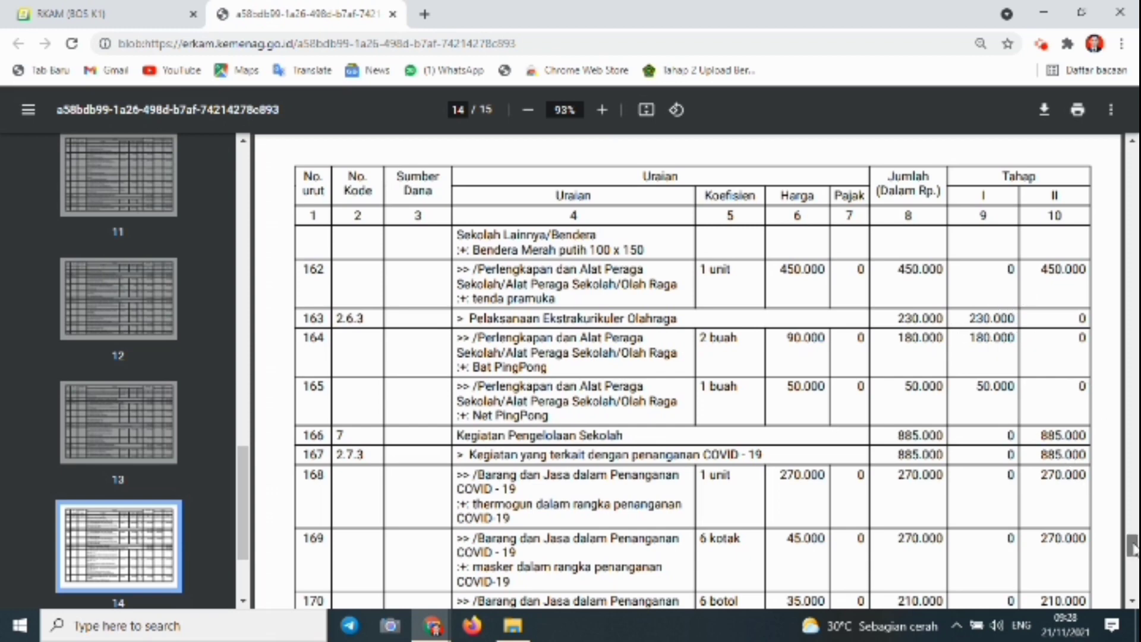
{"action": "scroll", "coordinate": [1133, 549], "scroll_direction": "down", "scroll_amount": 3}
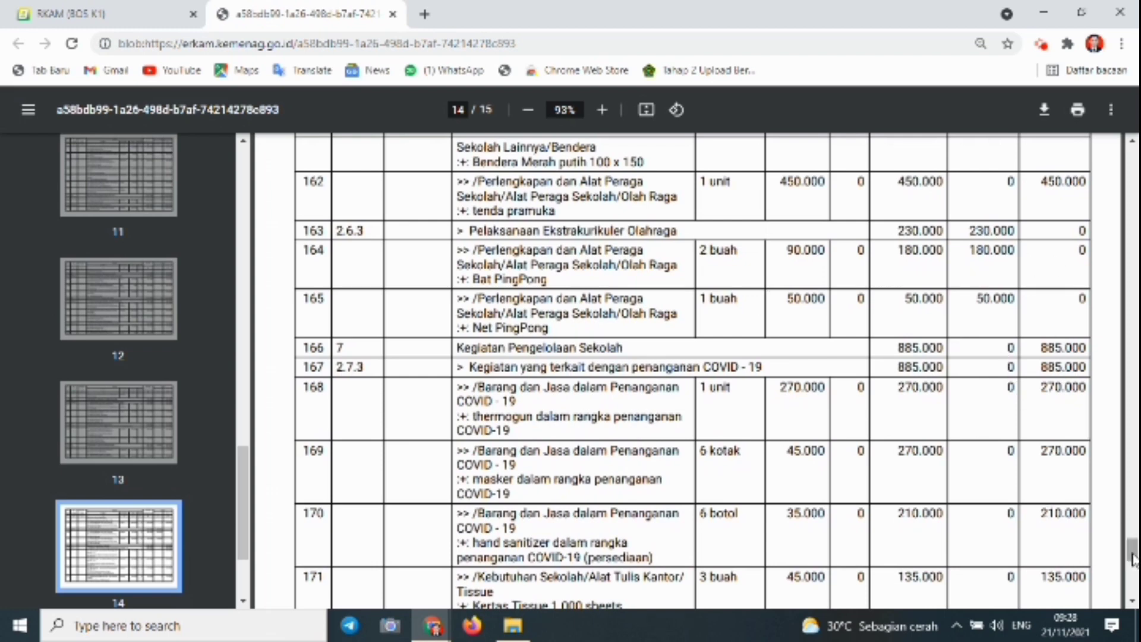
{"action": "left_click_drag", "start_coordinate": [1133, 559], "coordinate": [1133, 588]}
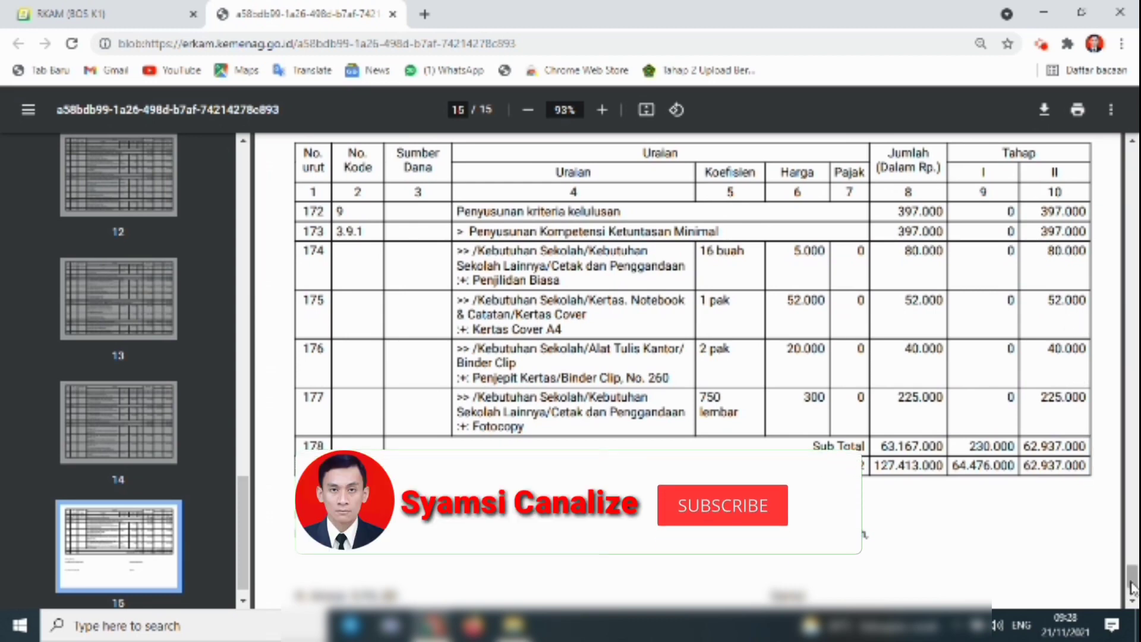
{"action": "scroll", "coordinate": [1120, 503], "scroll_direction": "up", "scroll_amount": 1}
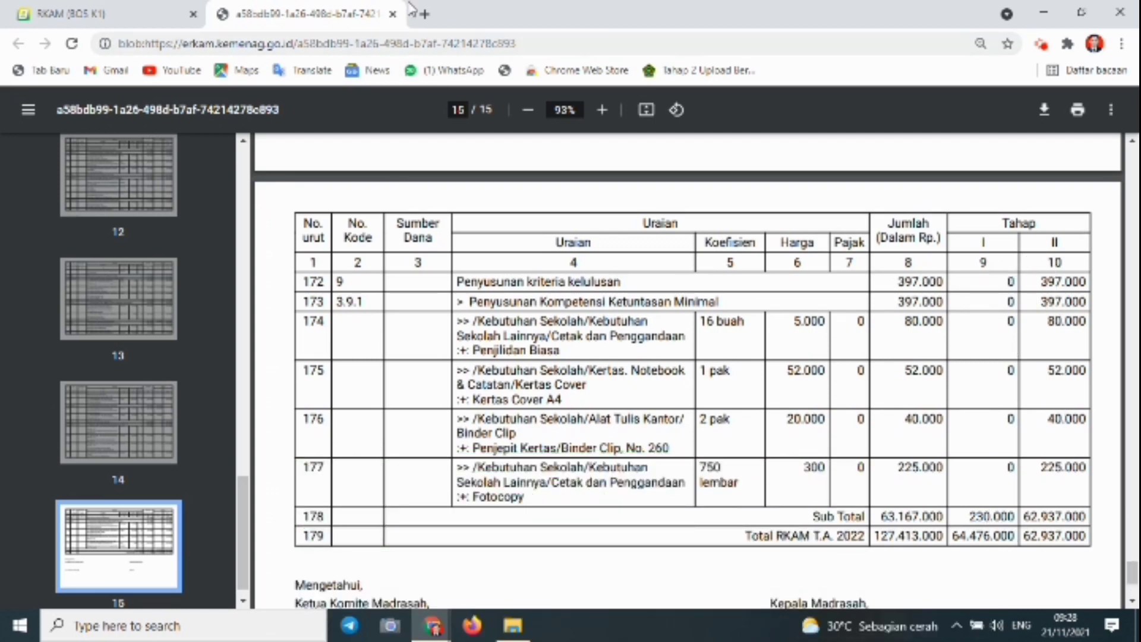
{"action": "left_click", "coordinate": [392, 14]}
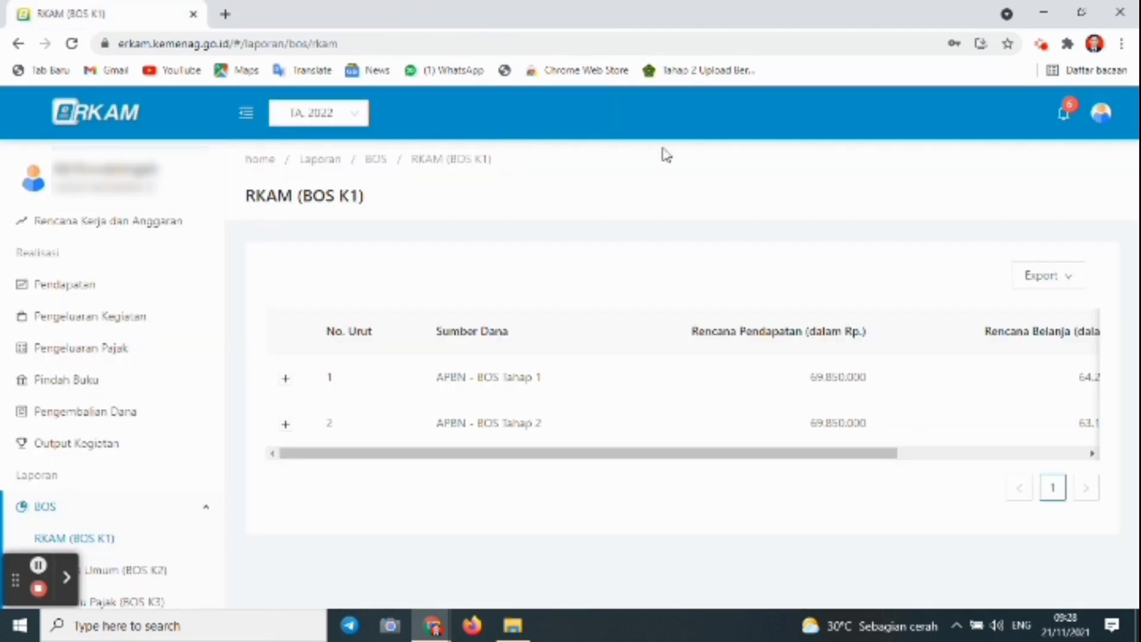